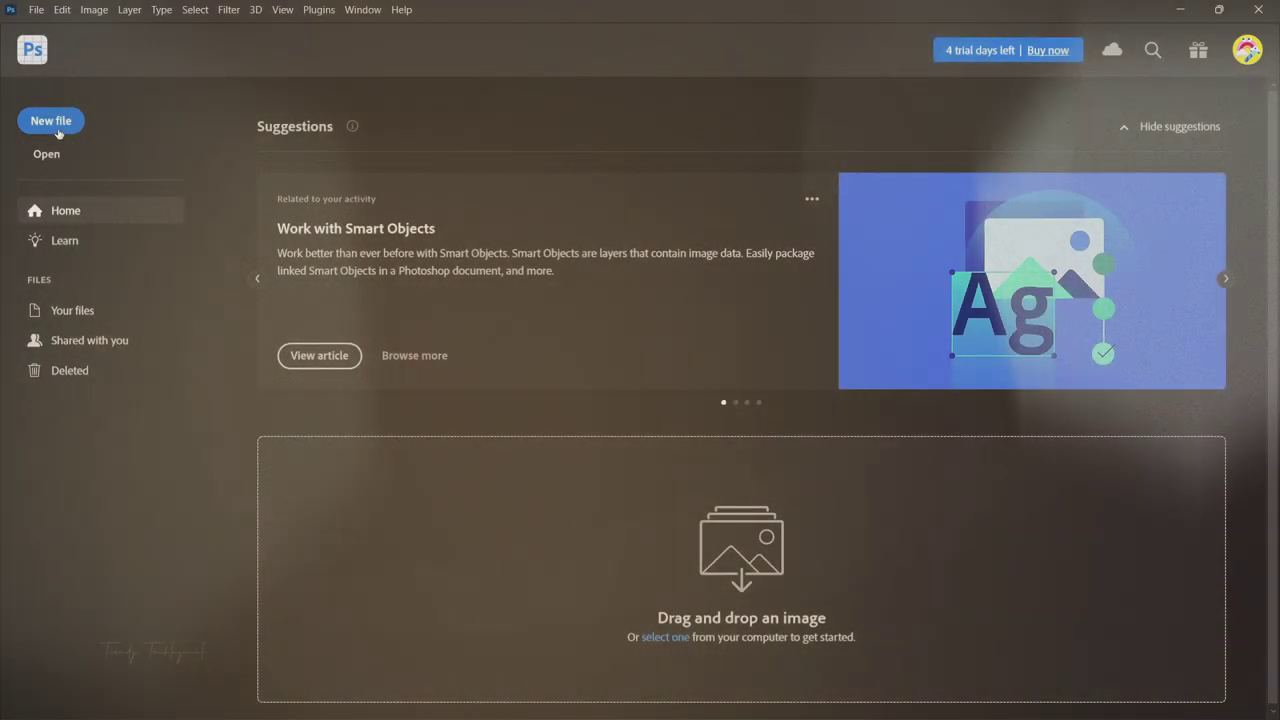
# Step: Create a new blank 1920 x 1080 px, 300 ppi document
pyautogui.click(52, 122)
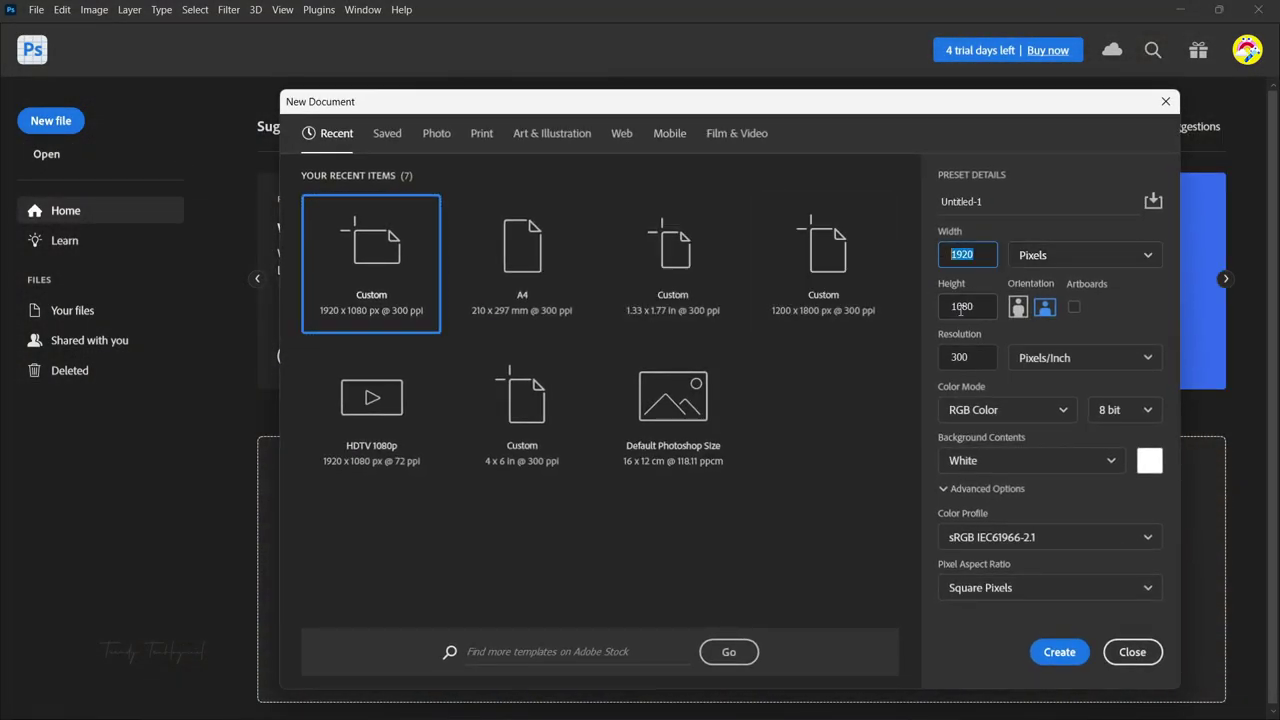
pyautogui.moveTo(983, 306); pyautogui.dragTo(953, 306)
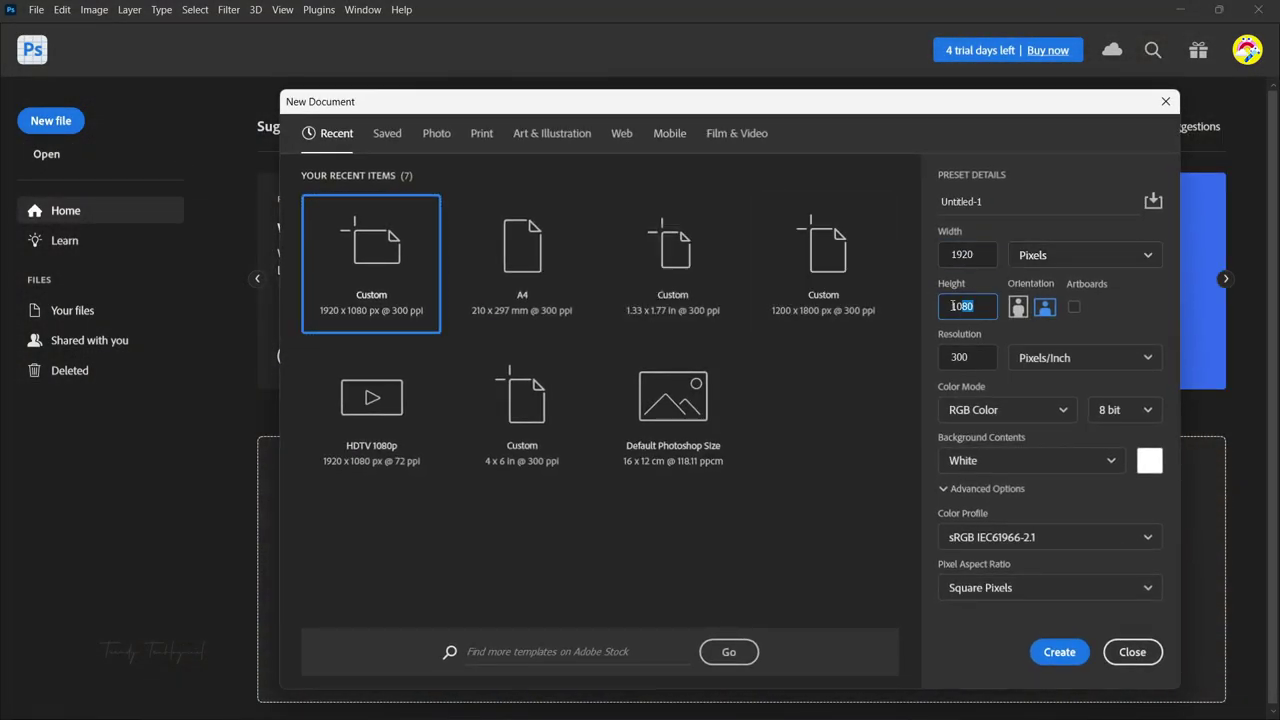
pyautogui.click(1059, 651)
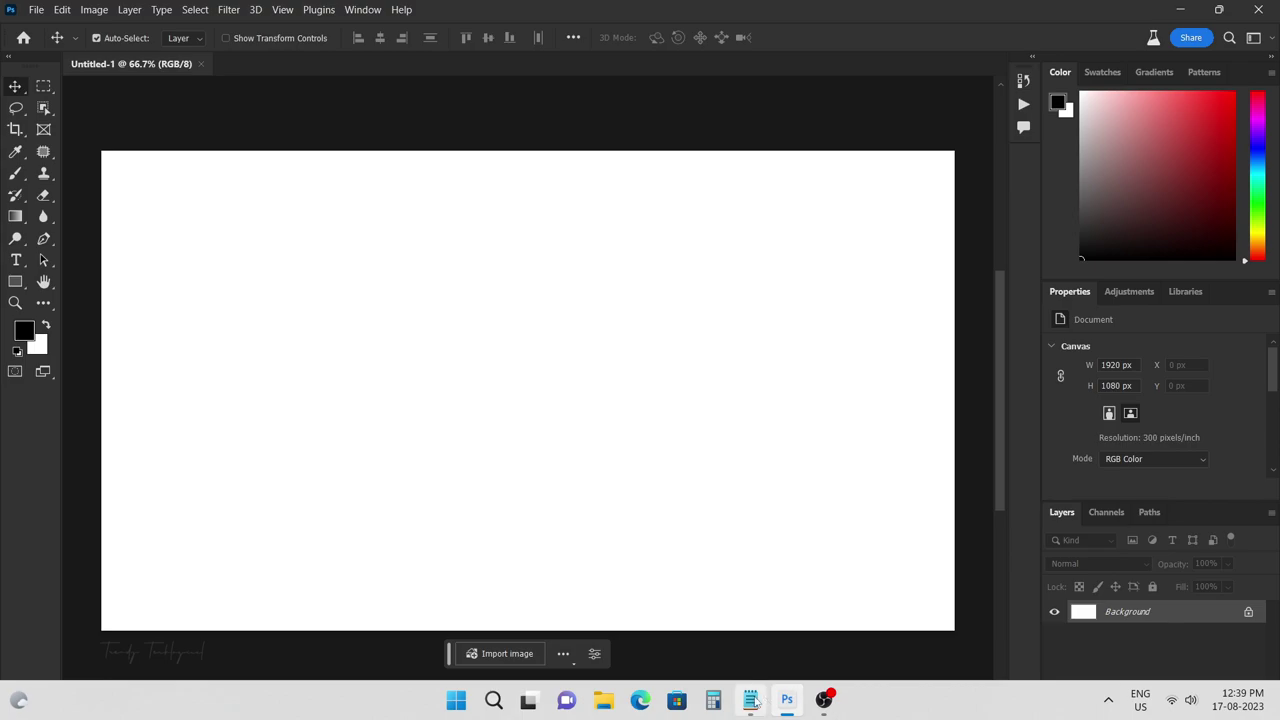
# Step: Copy prompt 01 from the Notepad prompt list and minimize Notepad
pyautogui.click(751, 700)
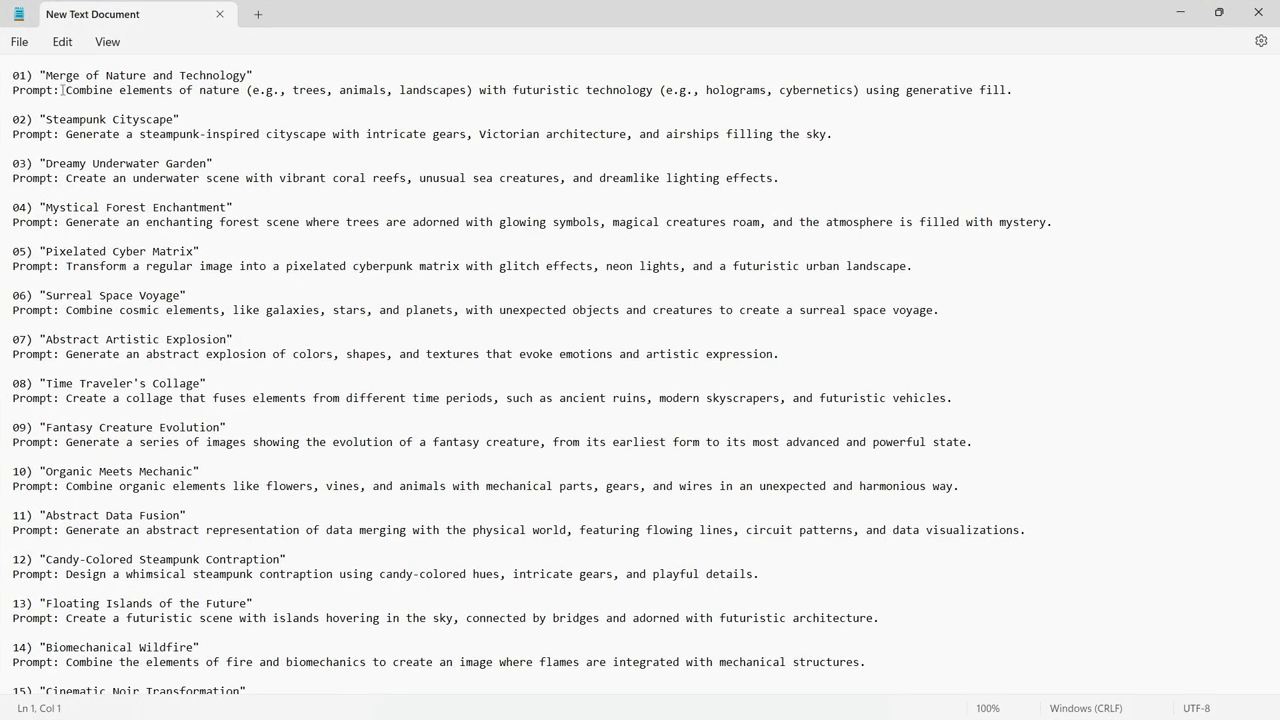
pyautogui.moveTo(67, 90); pyautogui.dragTo(1068, 89)
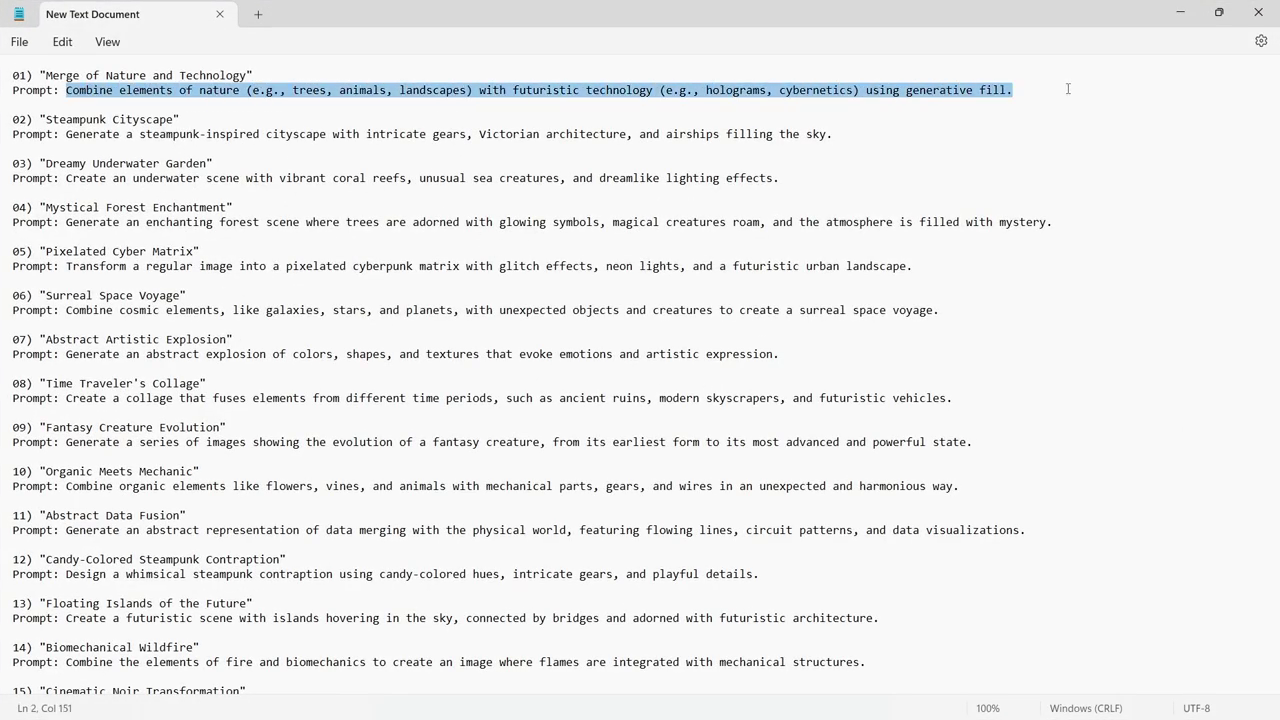
pyautogui.rightClick(795, 93)
pyautogui.click(840, 180)
pyautogui.click(1178, 7)
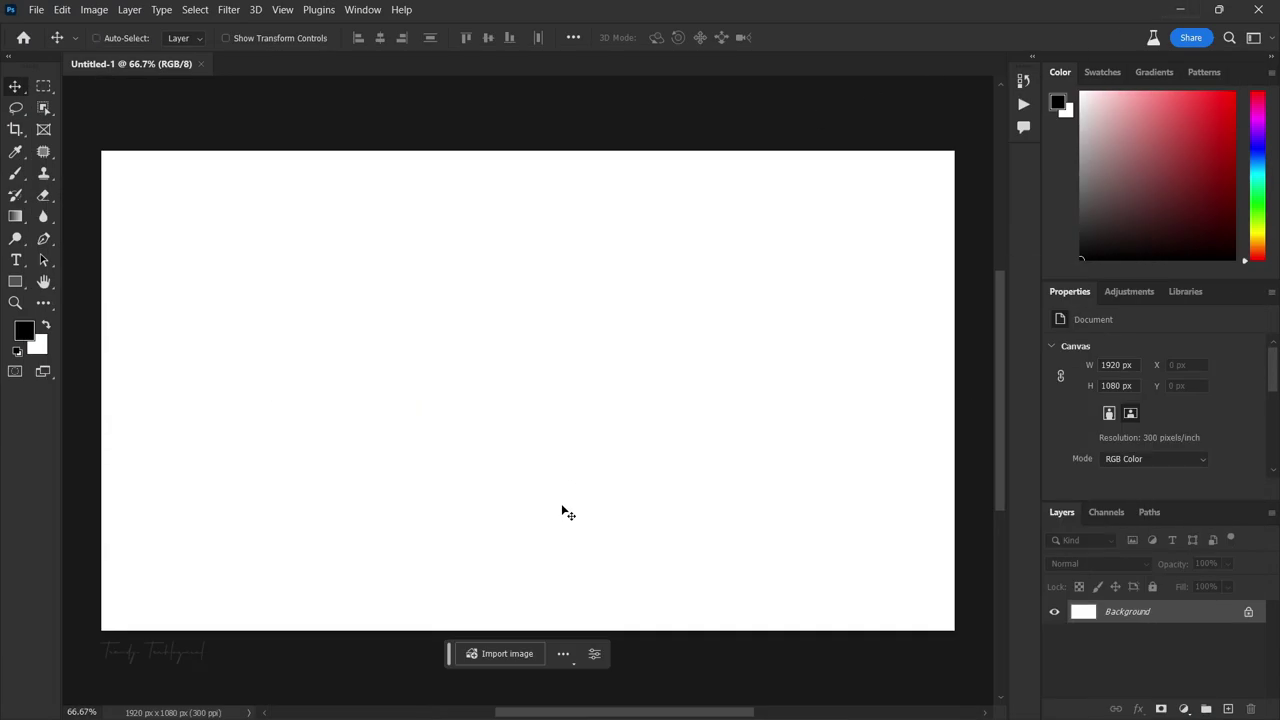
# Step: Generate a full-canvas Generative Fill from the nature-and-technology prompt on Untitled-1, keeping variation 3
pyautogui.hotkey('ctrl', 'a')
pyautogui.click(393, 652)
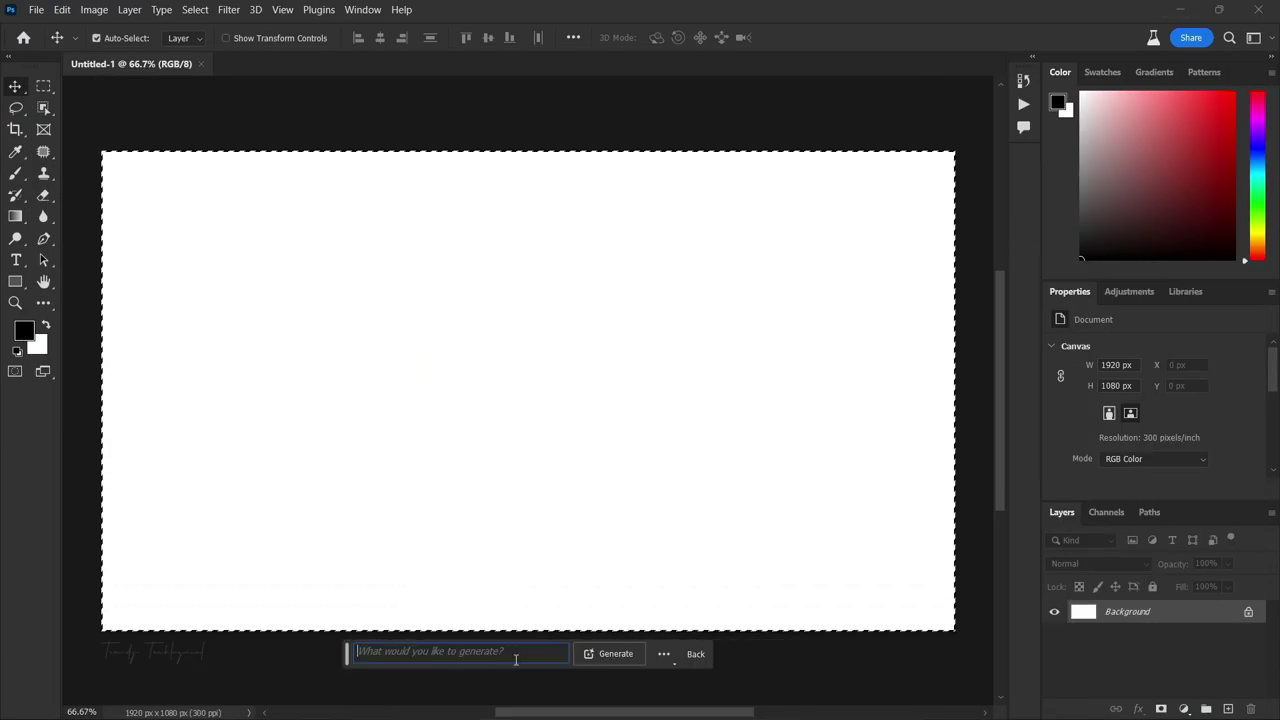
pyautogui.hotkey('ctrl', 'v')
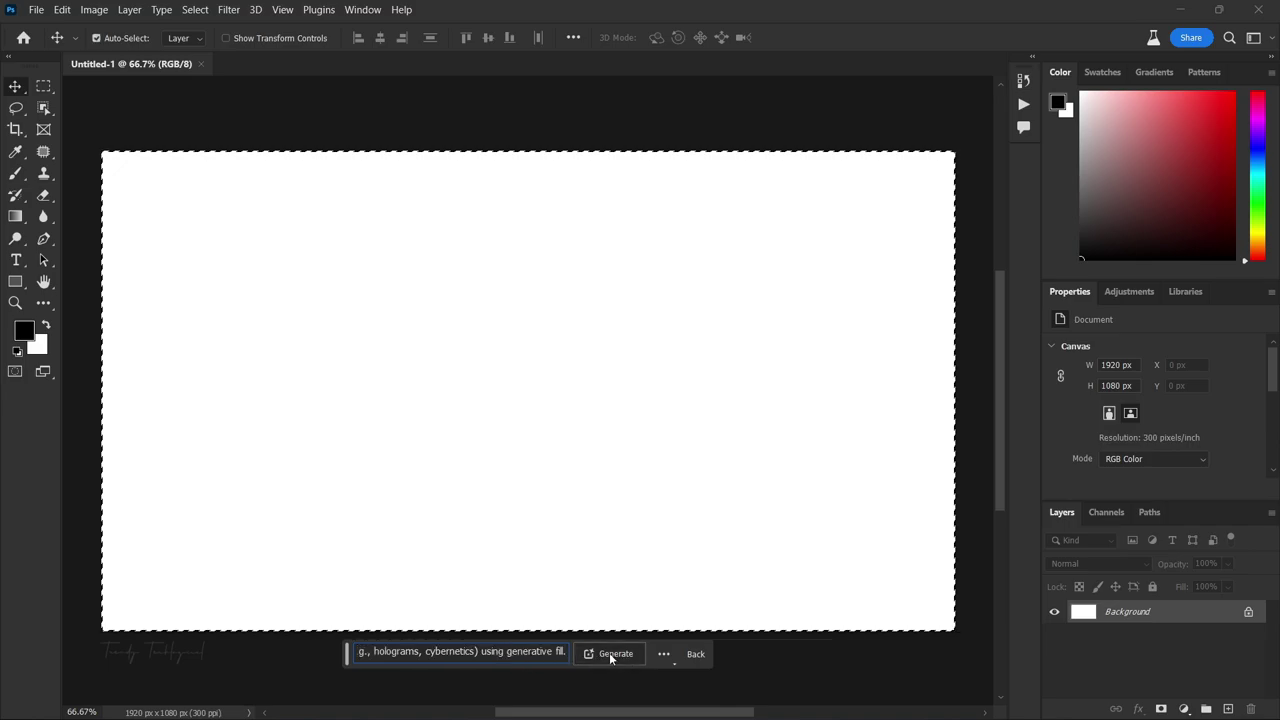
pyautogui.click(609, 652)
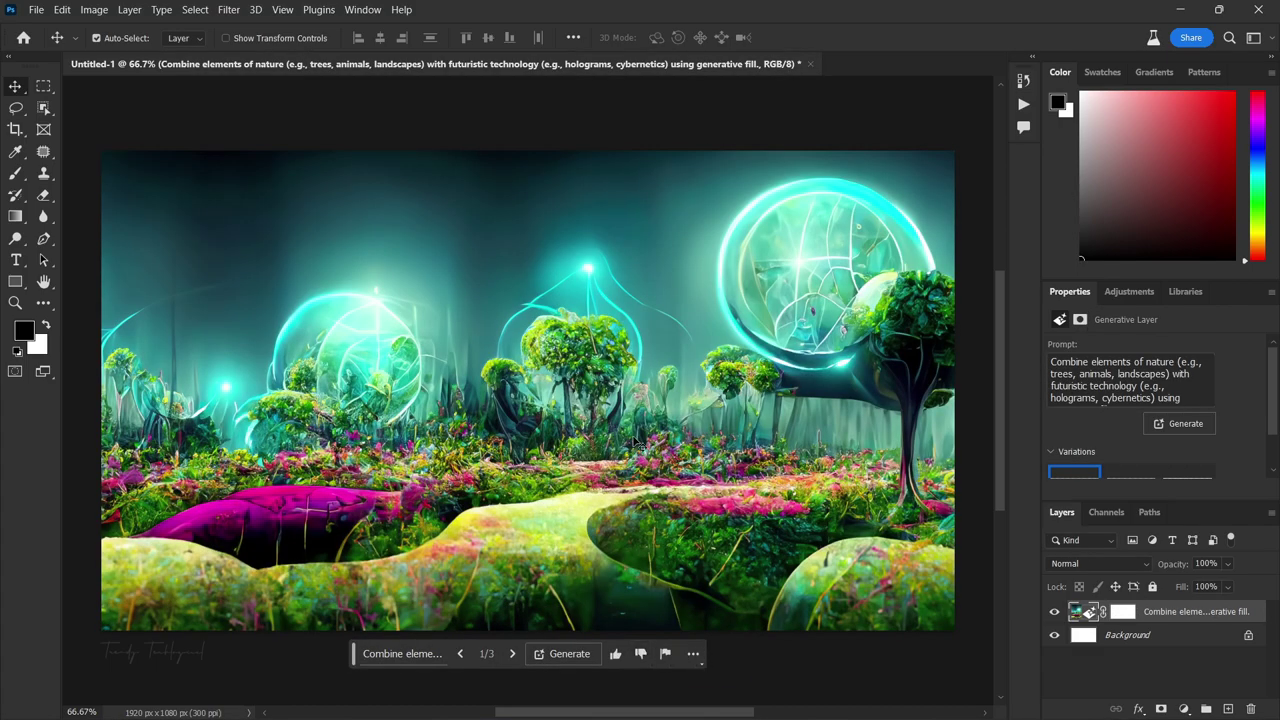
pyautogui.scroll(-1, 1148, 446)
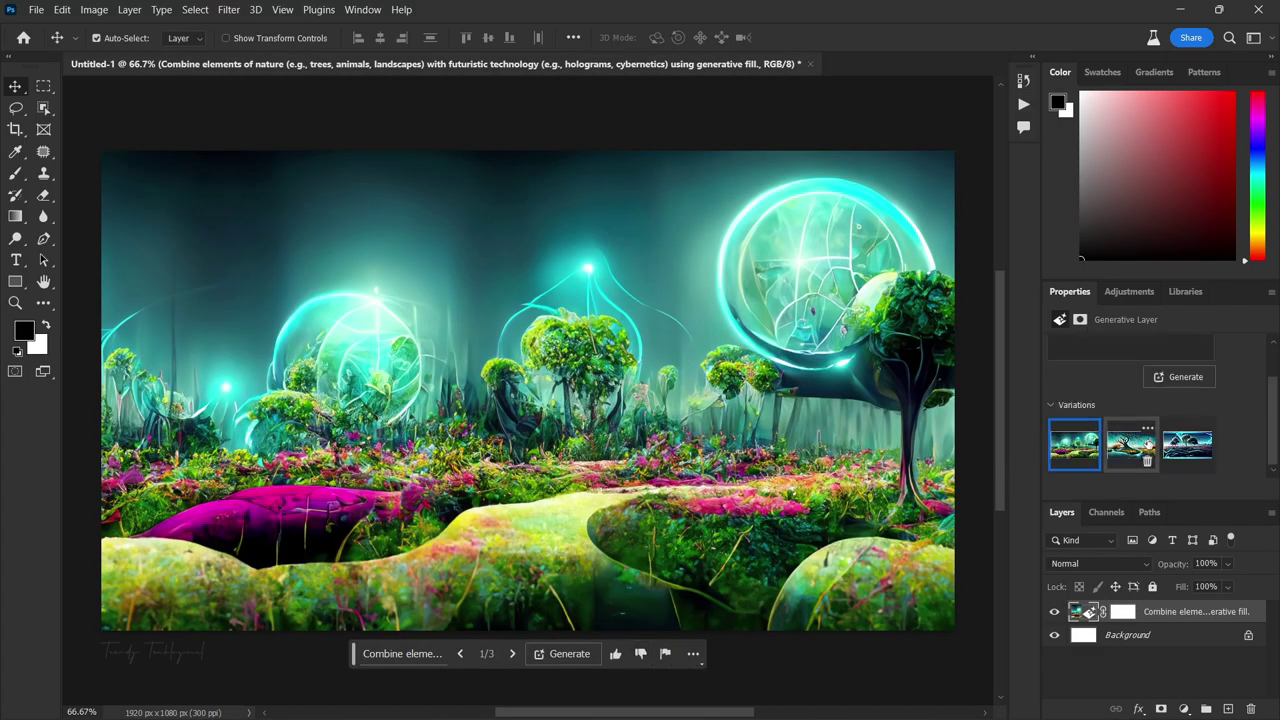
pyautogui.click(1123, 450)
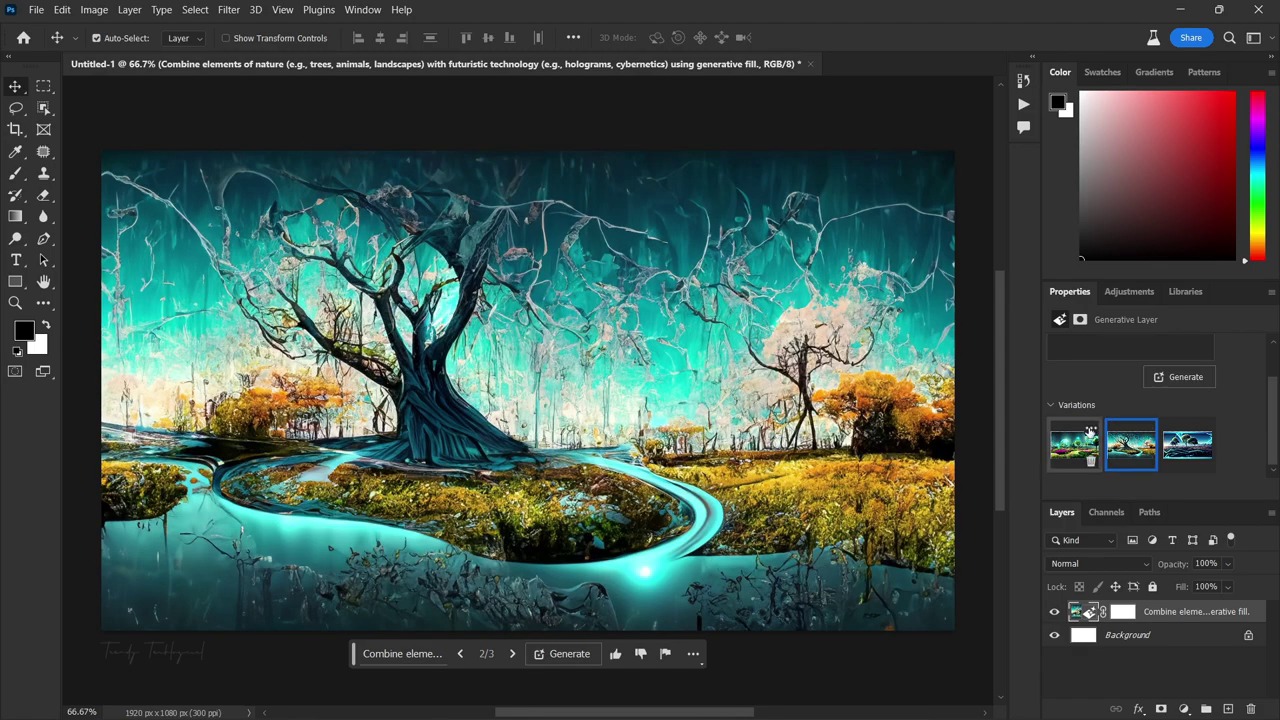
pyautogui.click(1183, 440)
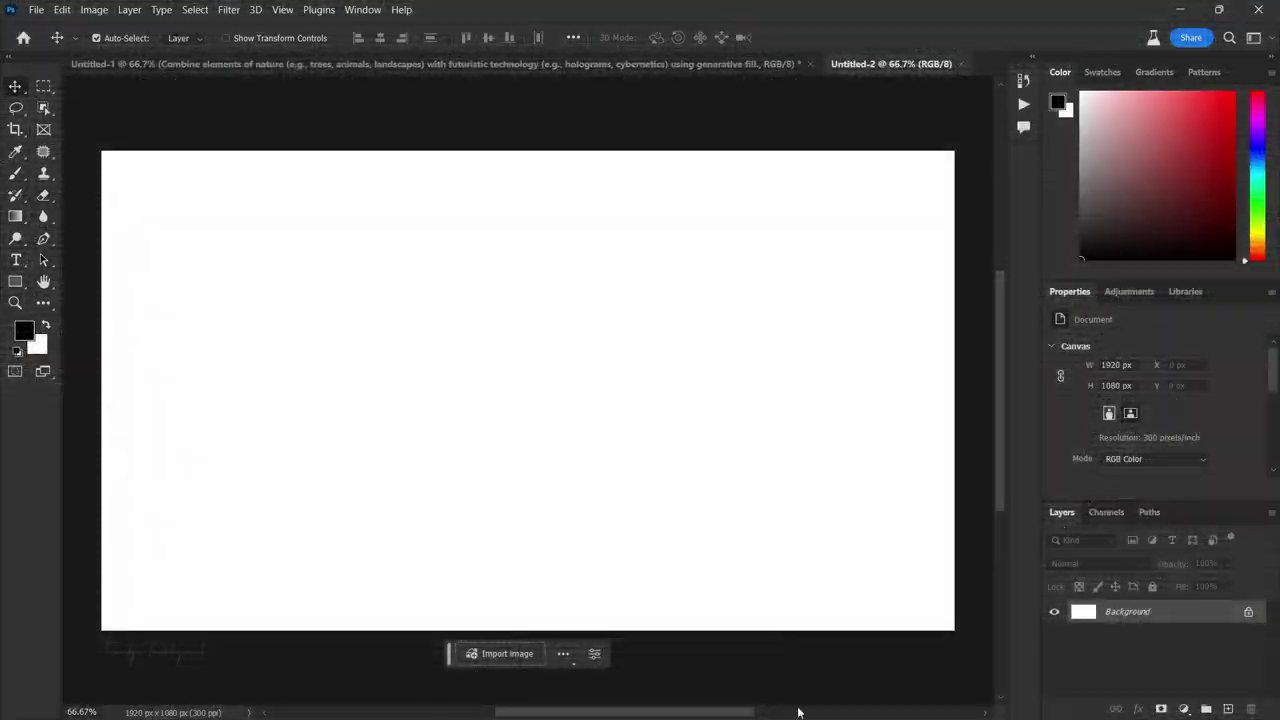
# Step: Take the 02 Steampunk Cityscape prompt text from Notepad, then minimize Notepad
pyautogui.click(751, 700)
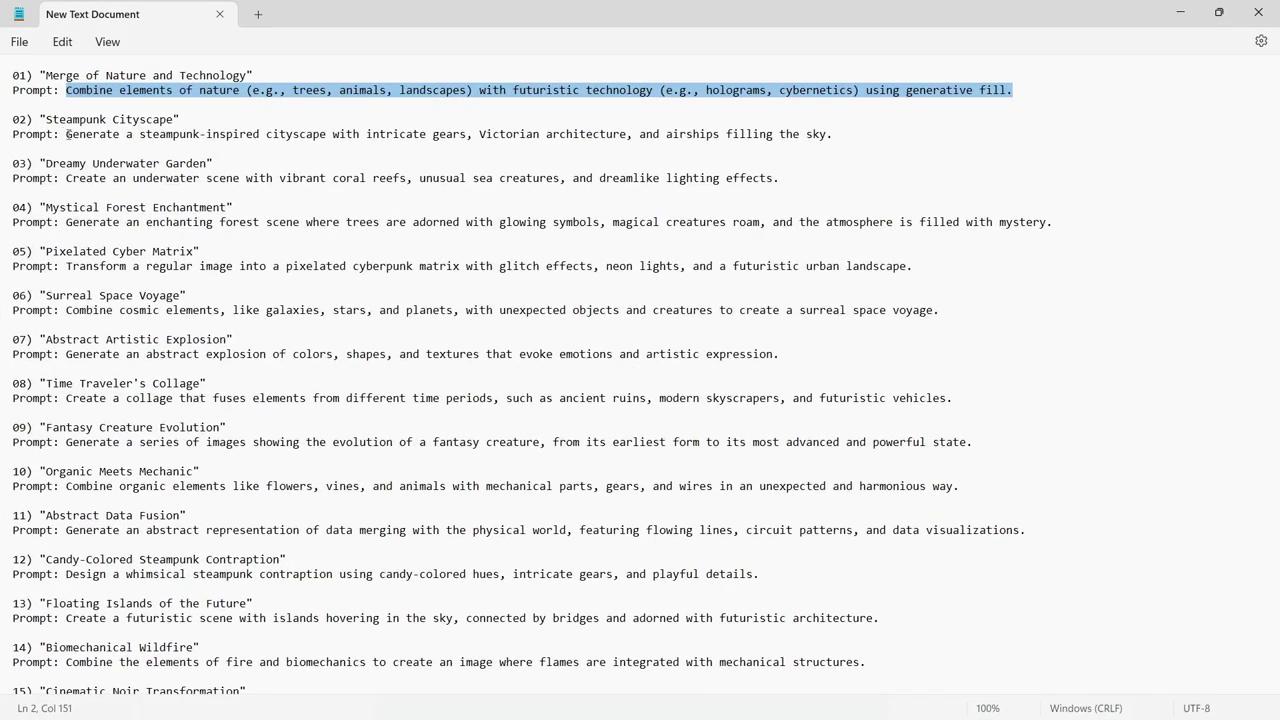
pyautogui.moveTo(67, 134); pyautogui.dragTo(865, 142)
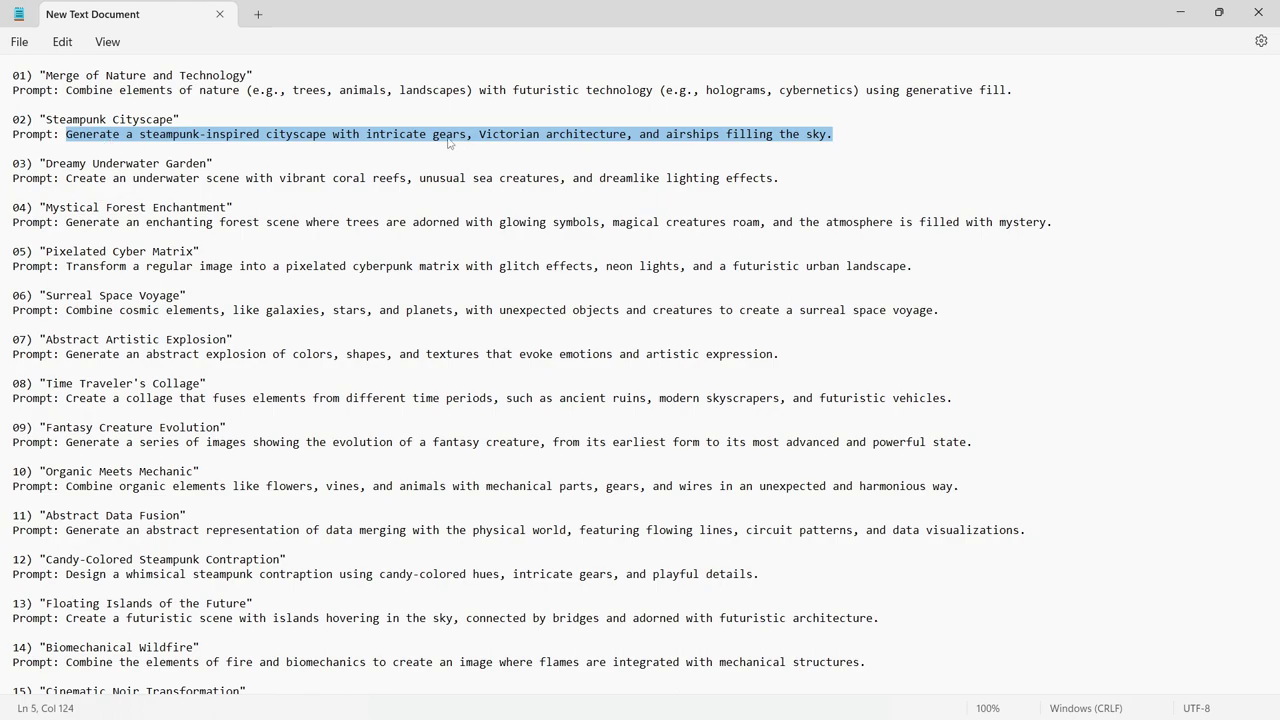
pyautogui.click(1180, 12)
# Step: Fill the entire Untitled-2 canvas with Generative Fill from the steampunk cityscape prompt
pyautogui.hotkey('ctrl', 'a')
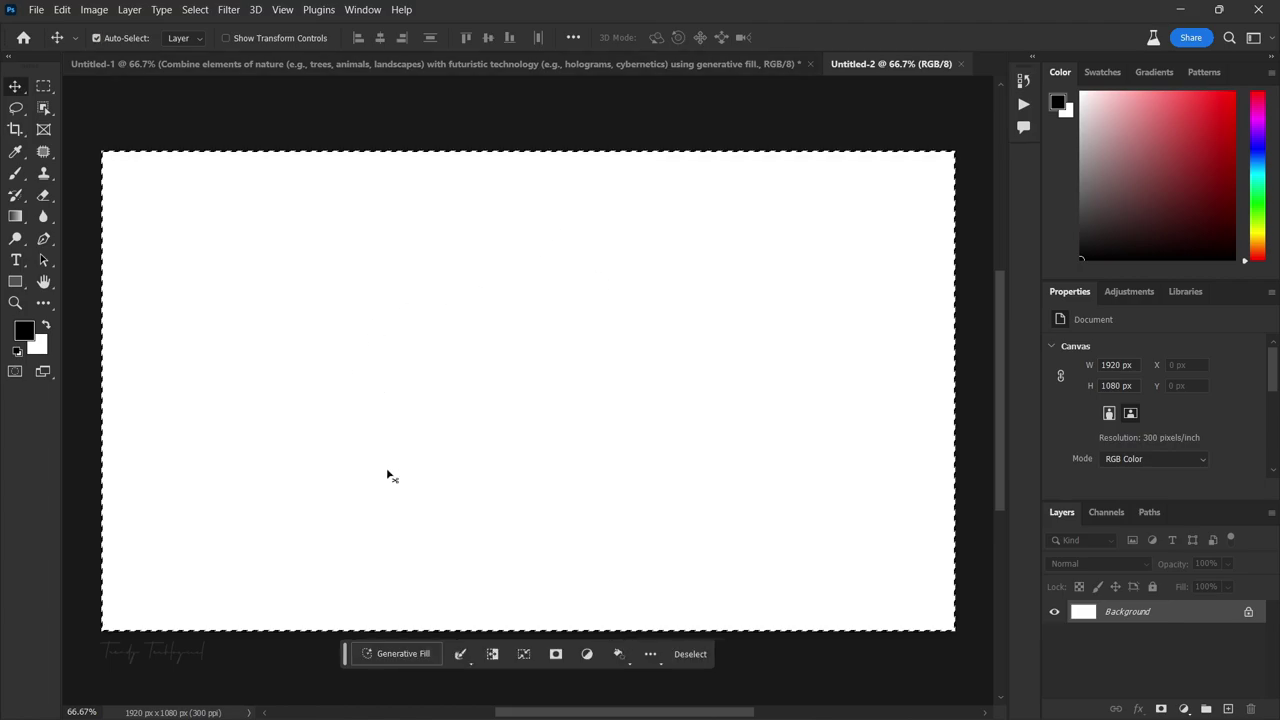
pyautogui.click(400, 656)
pyautogui.hotkey('ctrl', 'v')
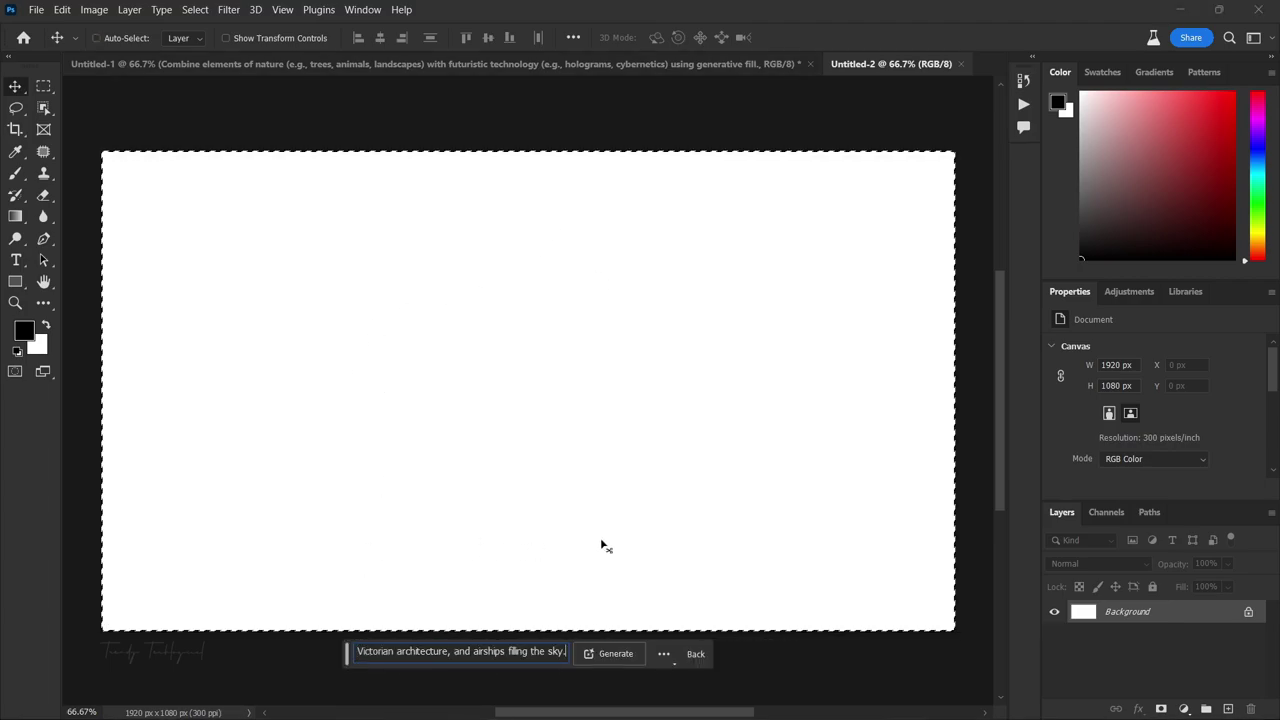
pyautogui.click(615, 654)
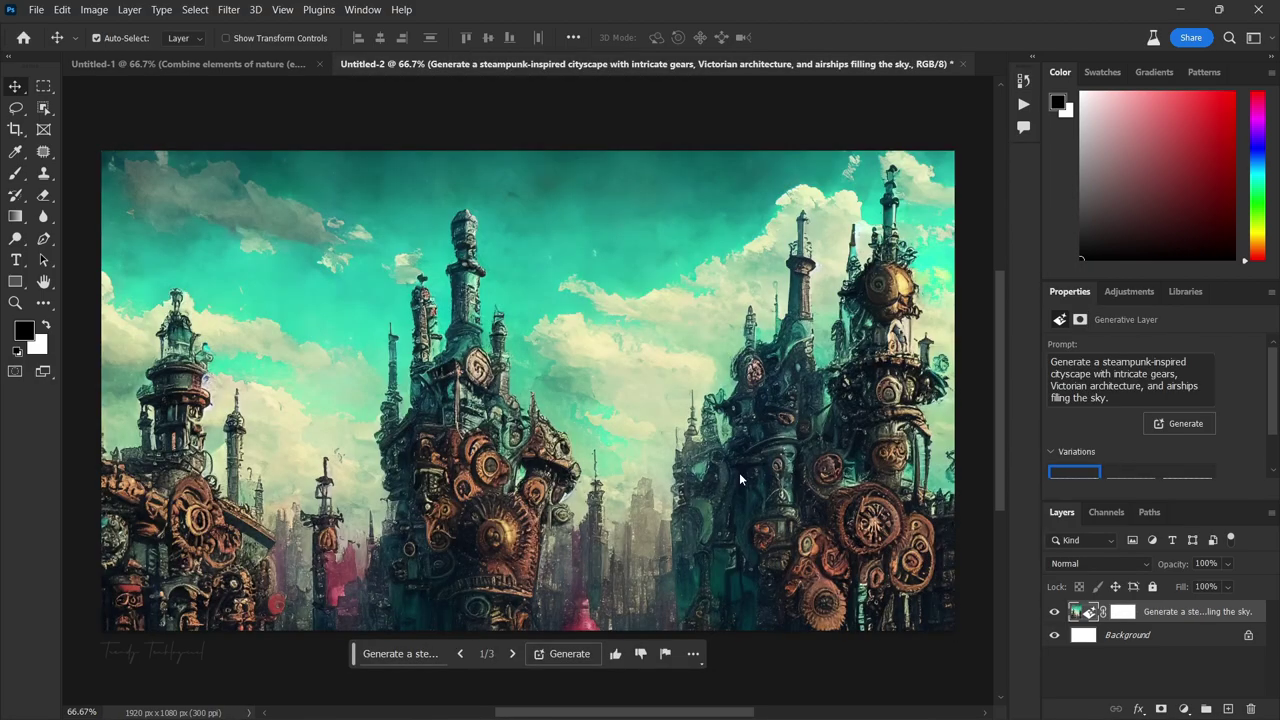
# Step: Keep the third steampunk variation and select the 03 Dreamy Underwater Garden prompt
pyautogui.scroll(-1, 1147, 448)
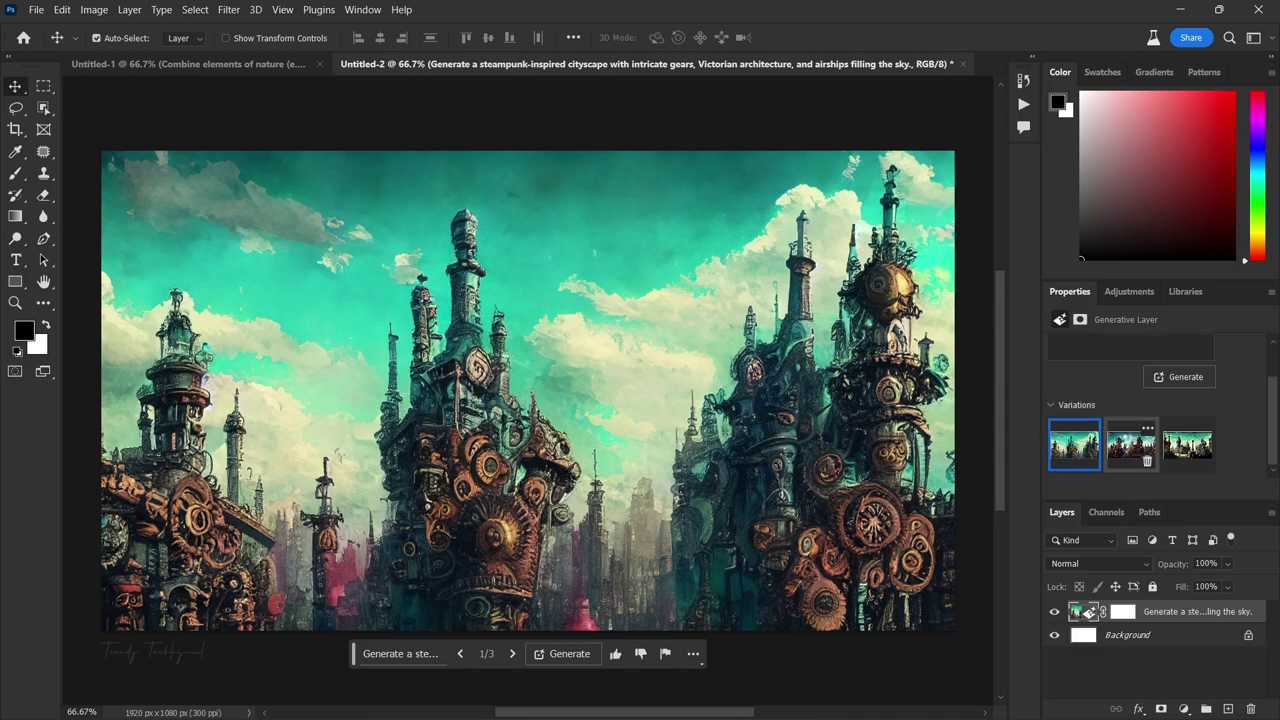
pyautogui.click(1128, 445)
pyautogui.click(1185, 446)
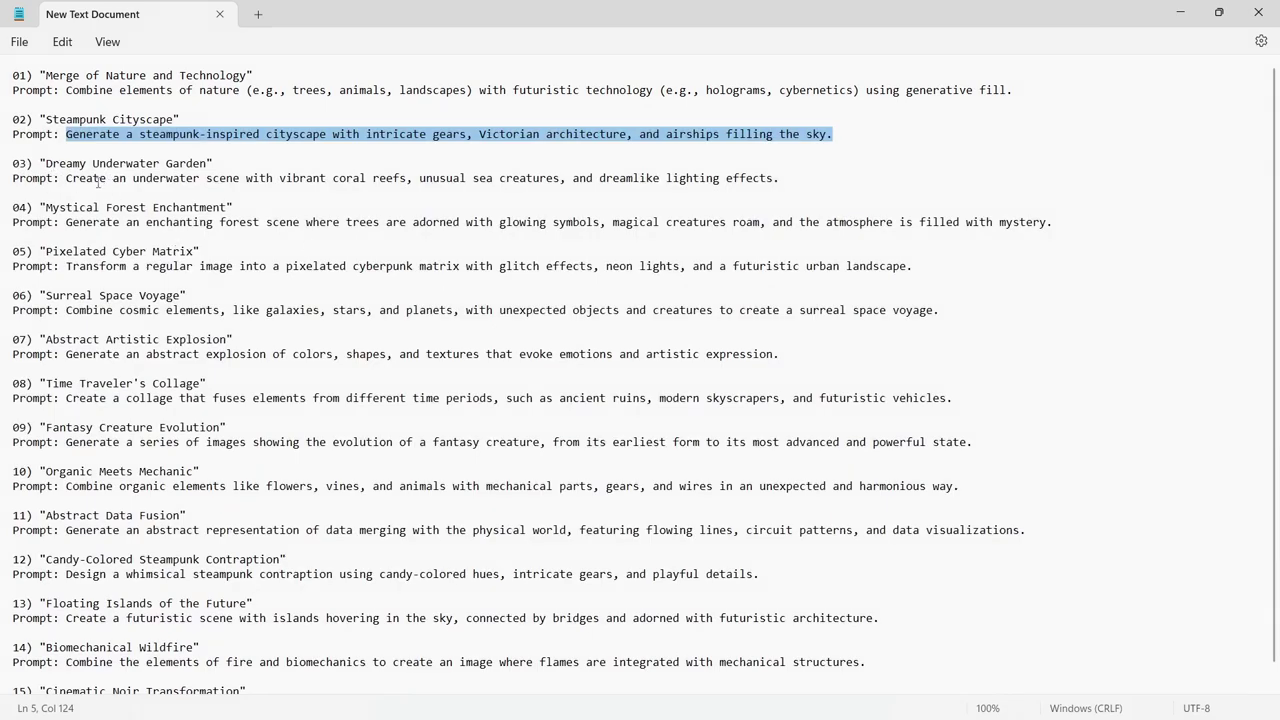
pyautogui.moveTo(69, 179); pyautogui.dragTo(784, 179)
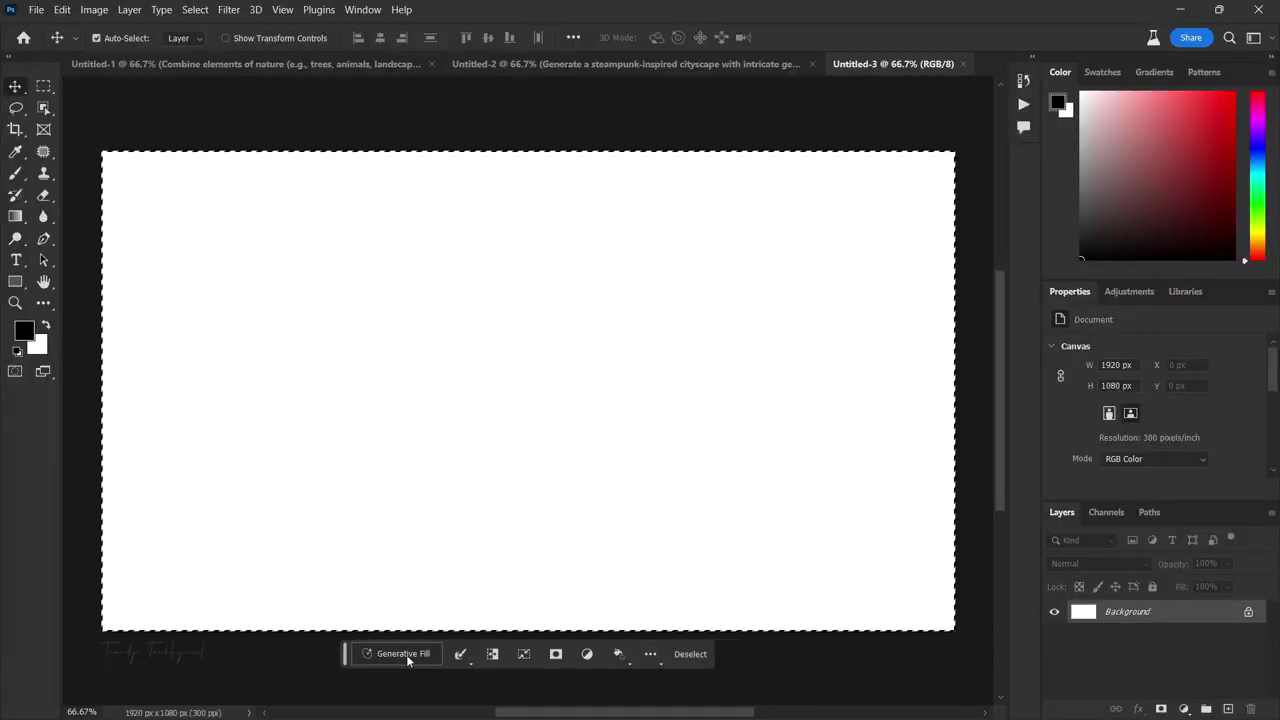
pyautogui.click(406, 654)
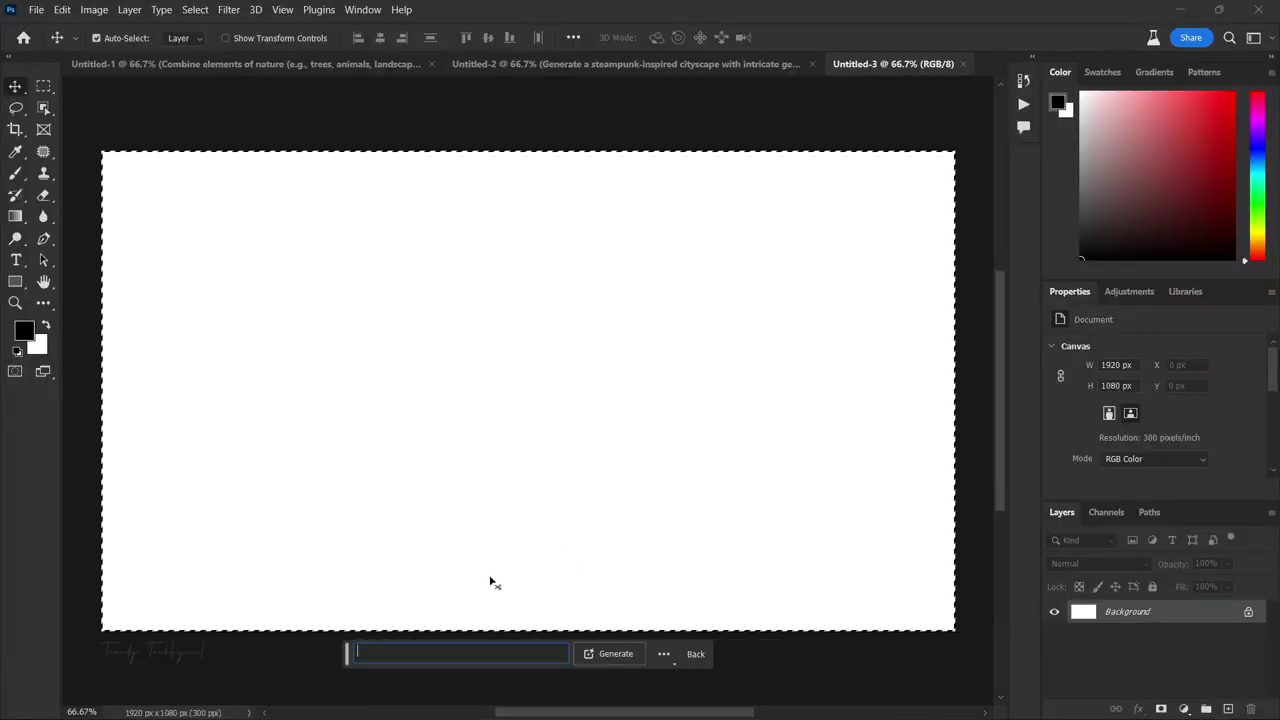
# Step: Generate the underwater coral reef scene on Untitled-3 from prompt 03, keeping variation 3
pyautogui.hotkey('ctrl', 'v')
pyautogui.click(617, 652)
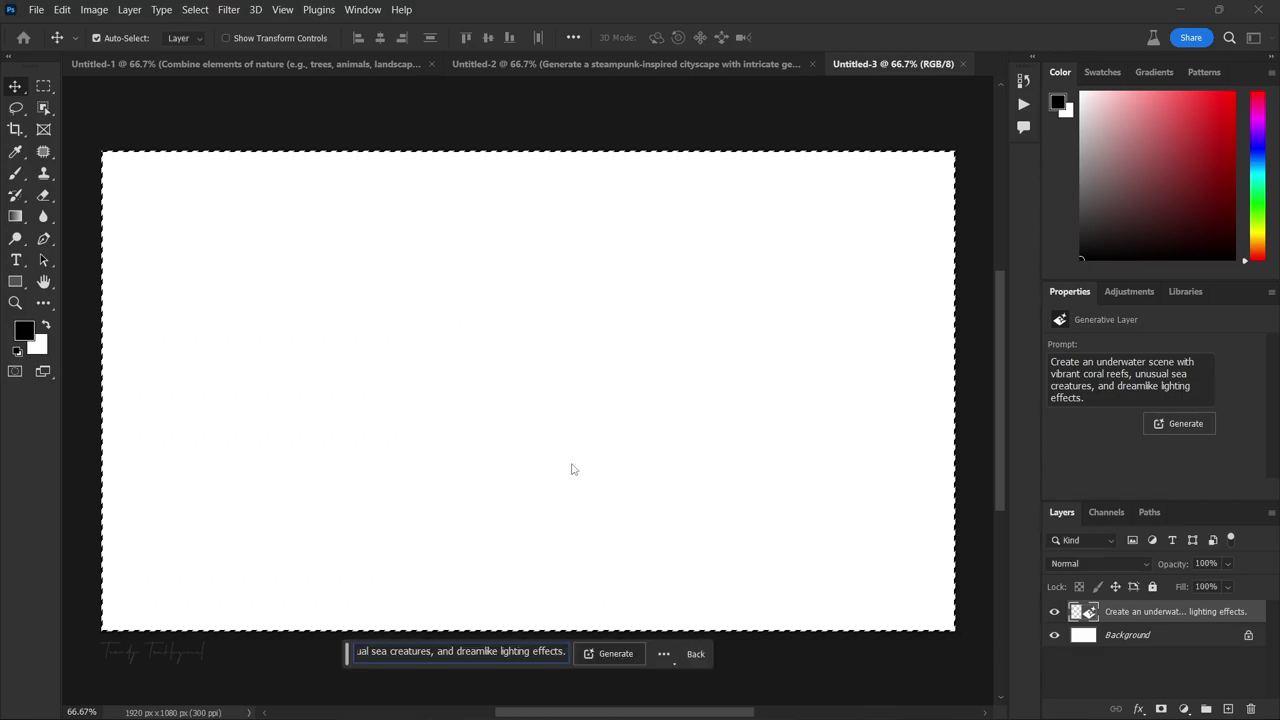
pyautogui.scroll(-1, 1155, 440)
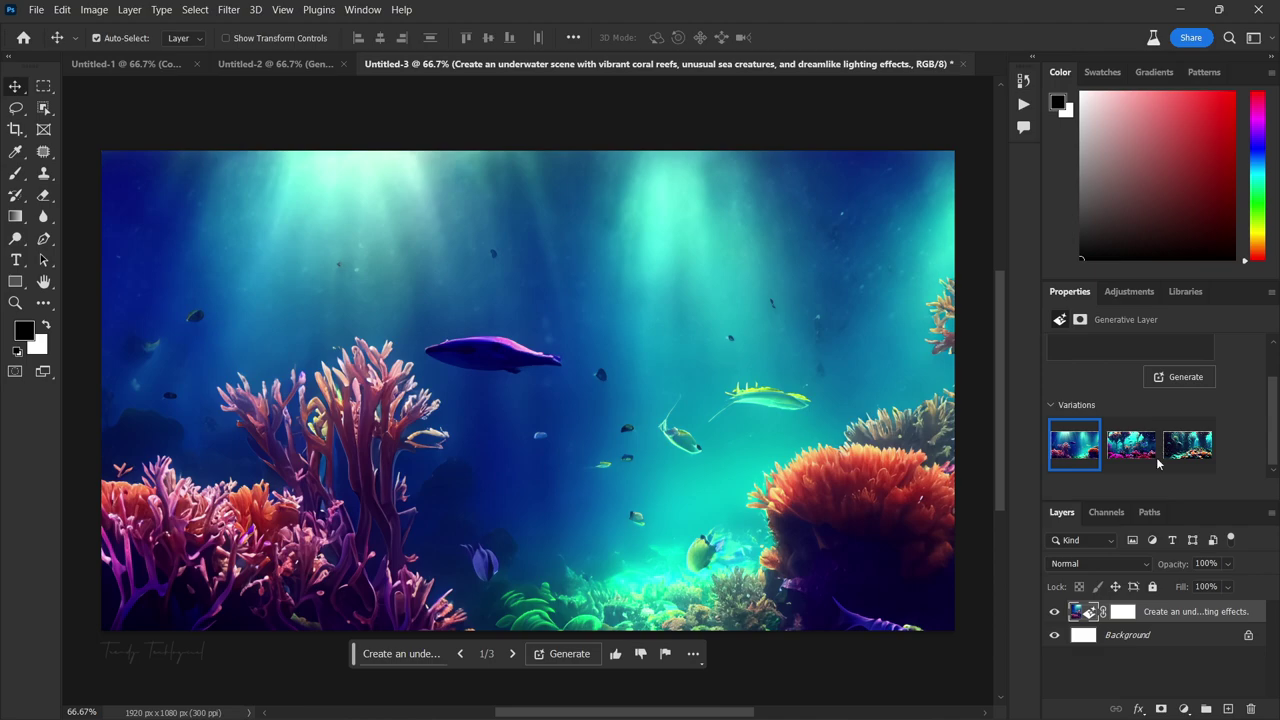
pyautogui.click(1122, 450)
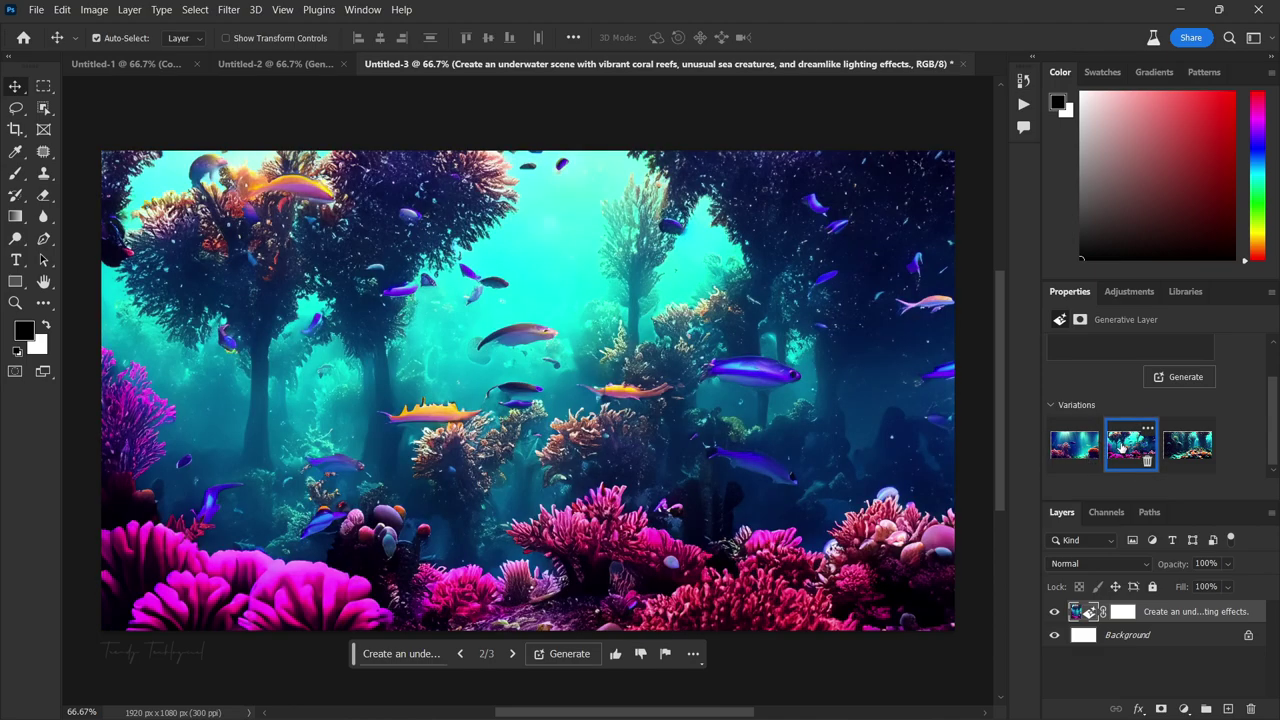
pyautogui.click(1180, 453)
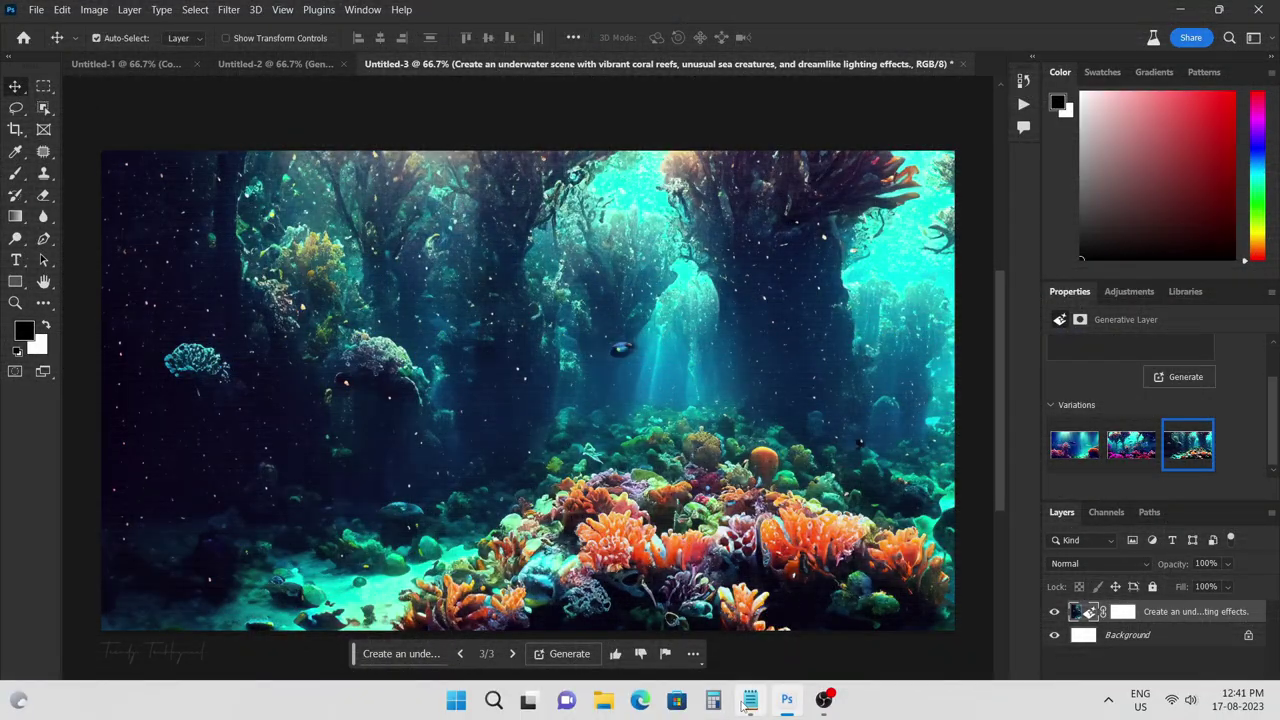
# Step: Copy the 04 Mystical Forest Enchantment prompt and select all of the Untitled-4 canvas
pyautogui.click(735, 700)
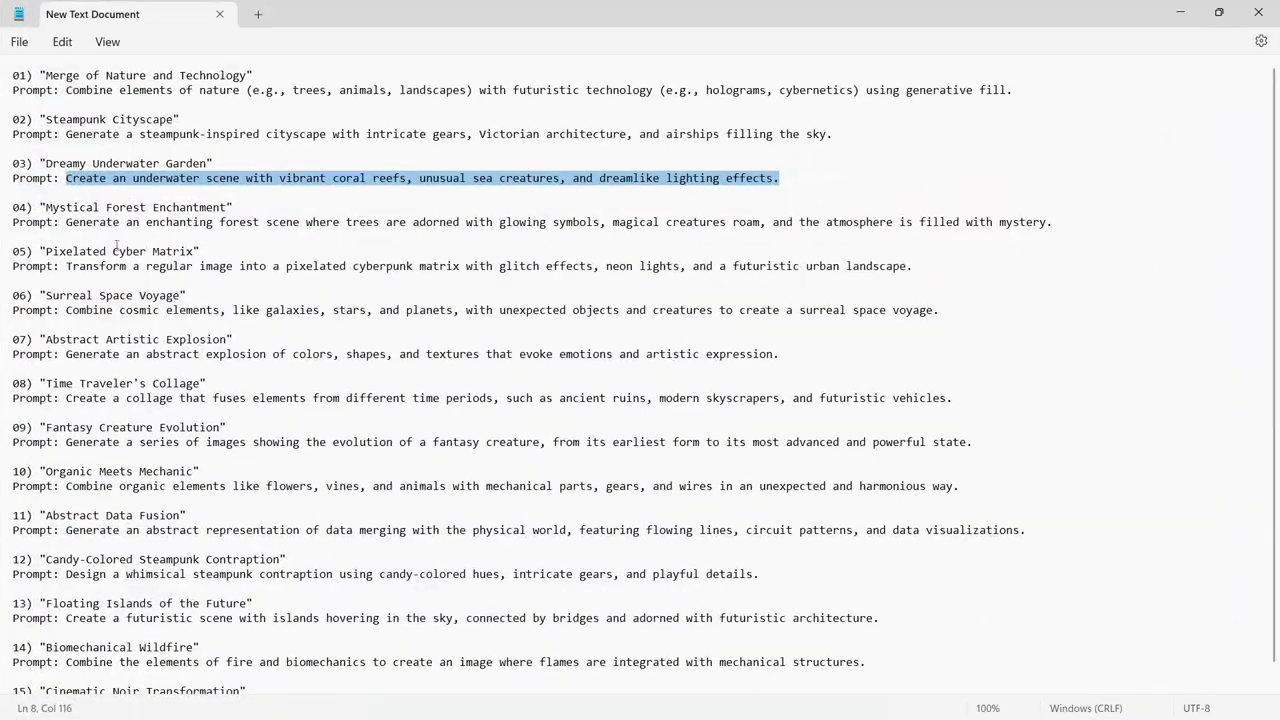
pyautogui.moveTo(67, 222); pyautogui.dragTo(1055, 222)
pyautogui.hotkey('ctrl', 'c')
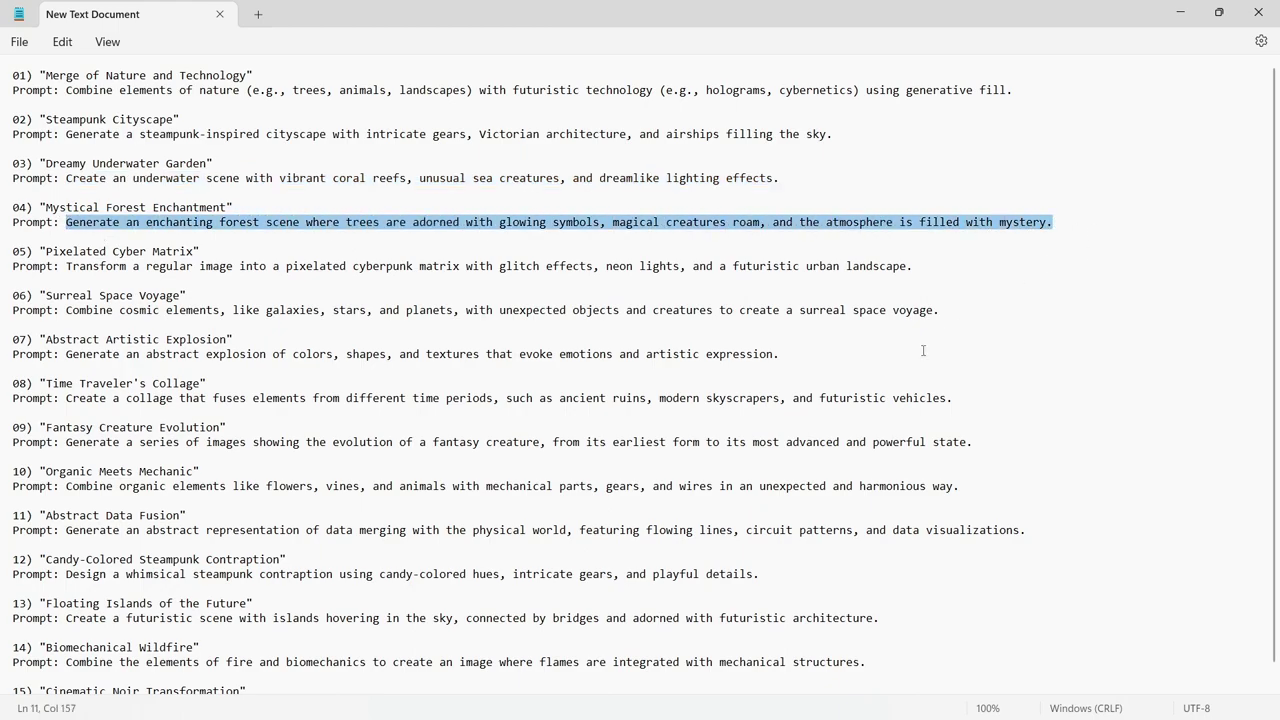
pyautogui.hotkey('alt', 'Tab')
pyautogui.hotkey('ctrl', 'a')
# Step: Generate the enchanted forest from prompt 04 on Untitled-4, keeping variation 3 of 3
pyautogui.click(399, 654)
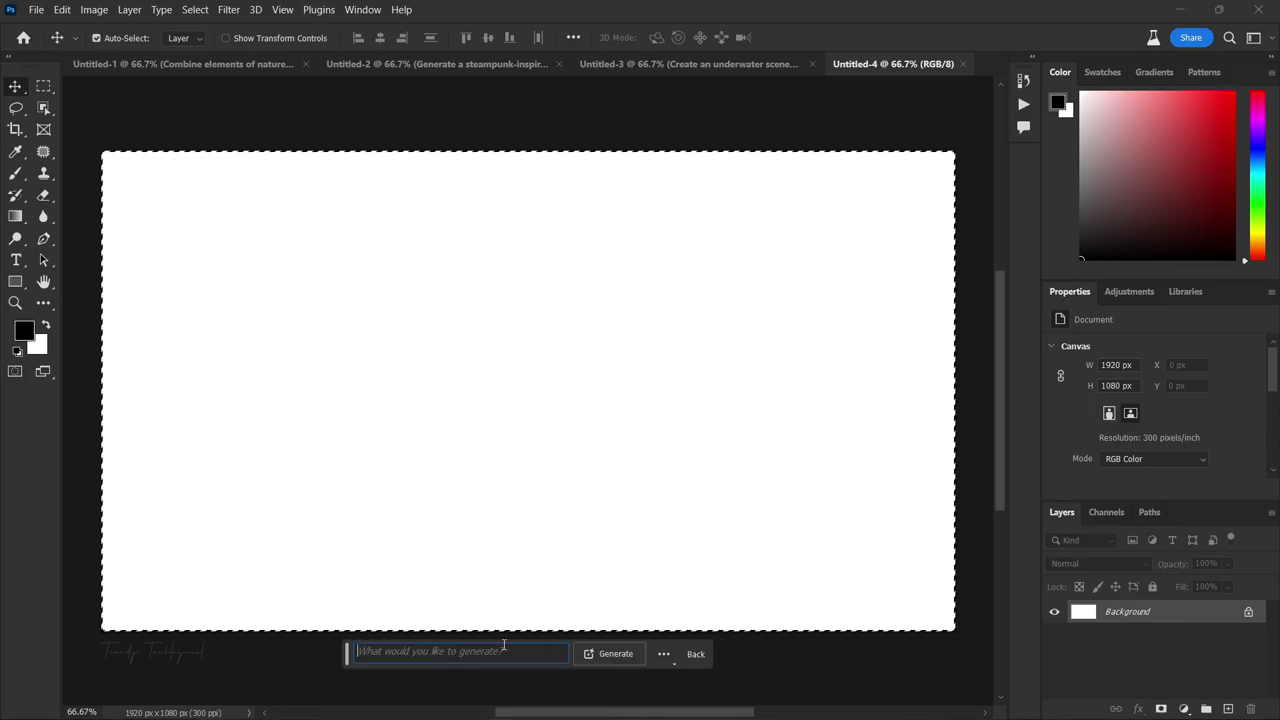
pyautogui.hotkey('ctrl', 'v')
pyautogui.click(612, 653)
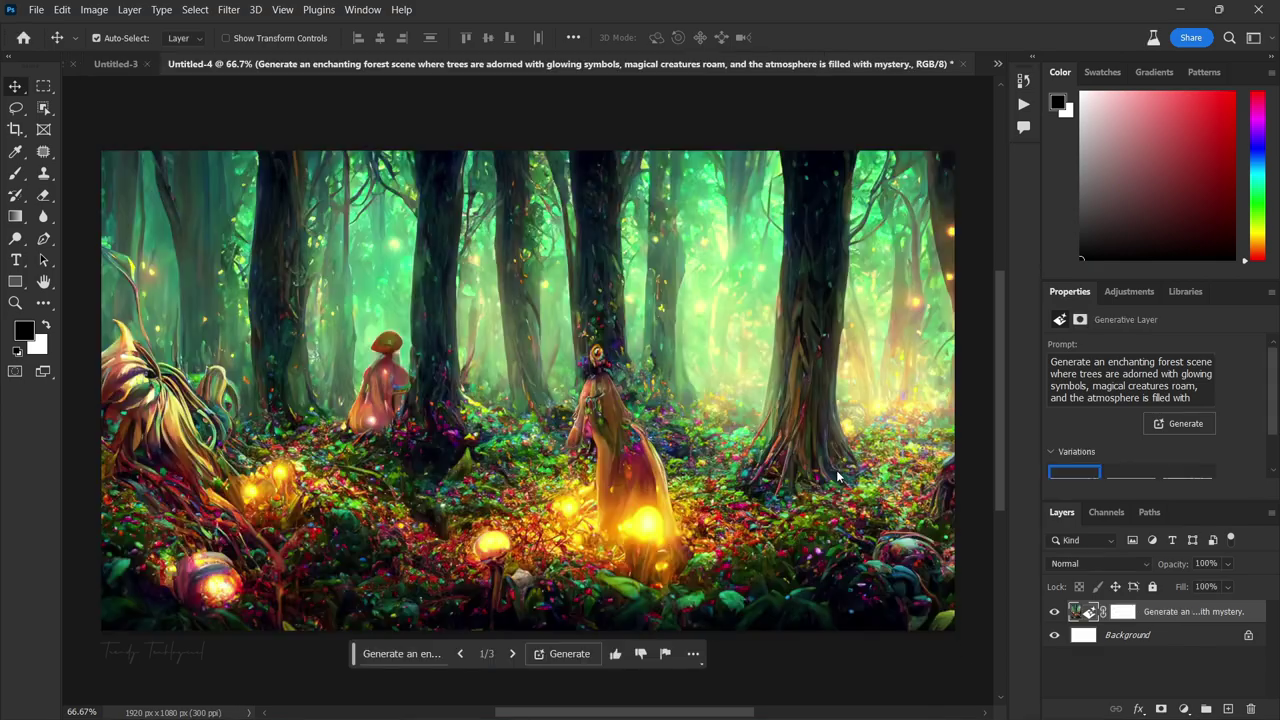
pyautogui.scroll(-1, 1185, 430)
pyautogui.moveTo(1187, 444)
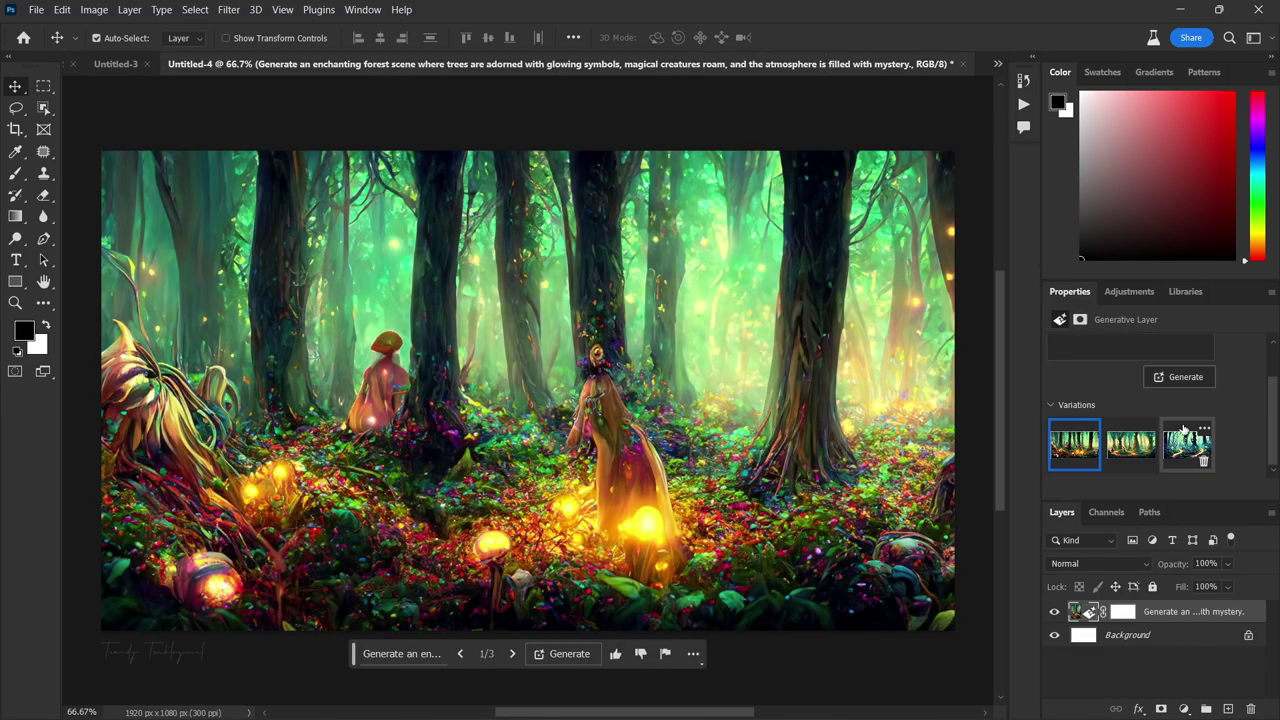
pyautogui.click(1130, 445)
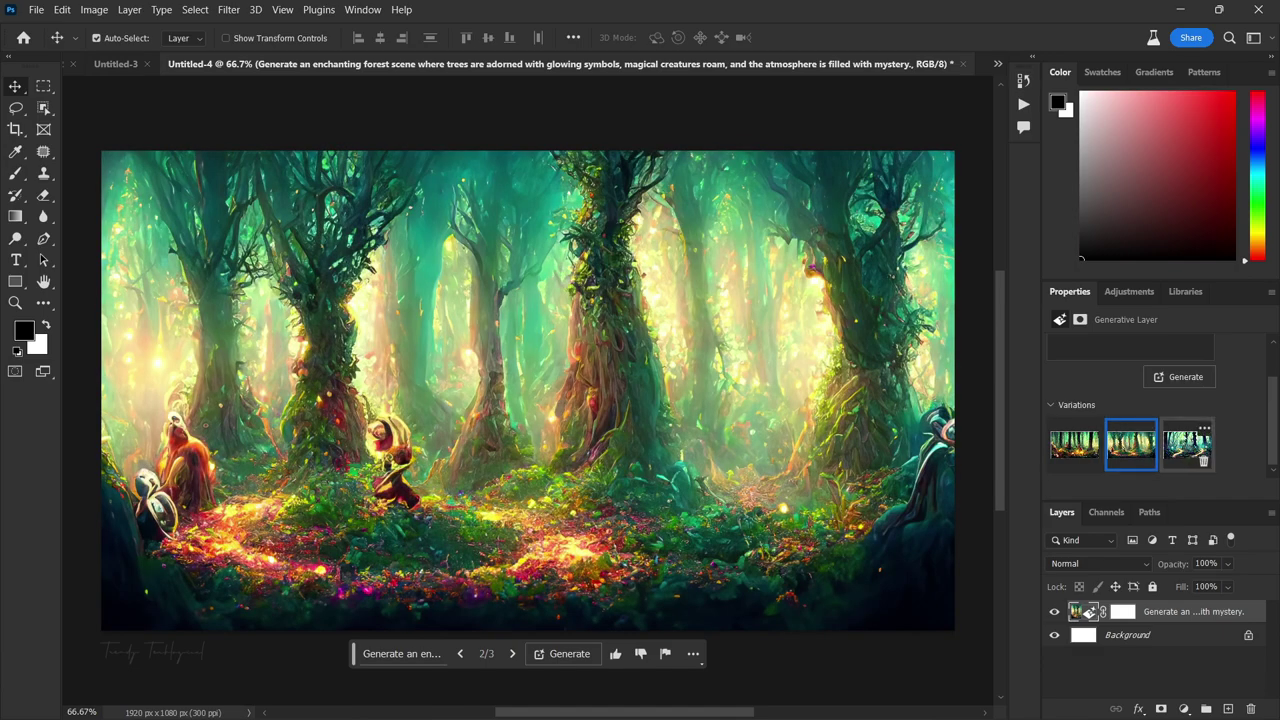
pyautogui.click(1188, 445)
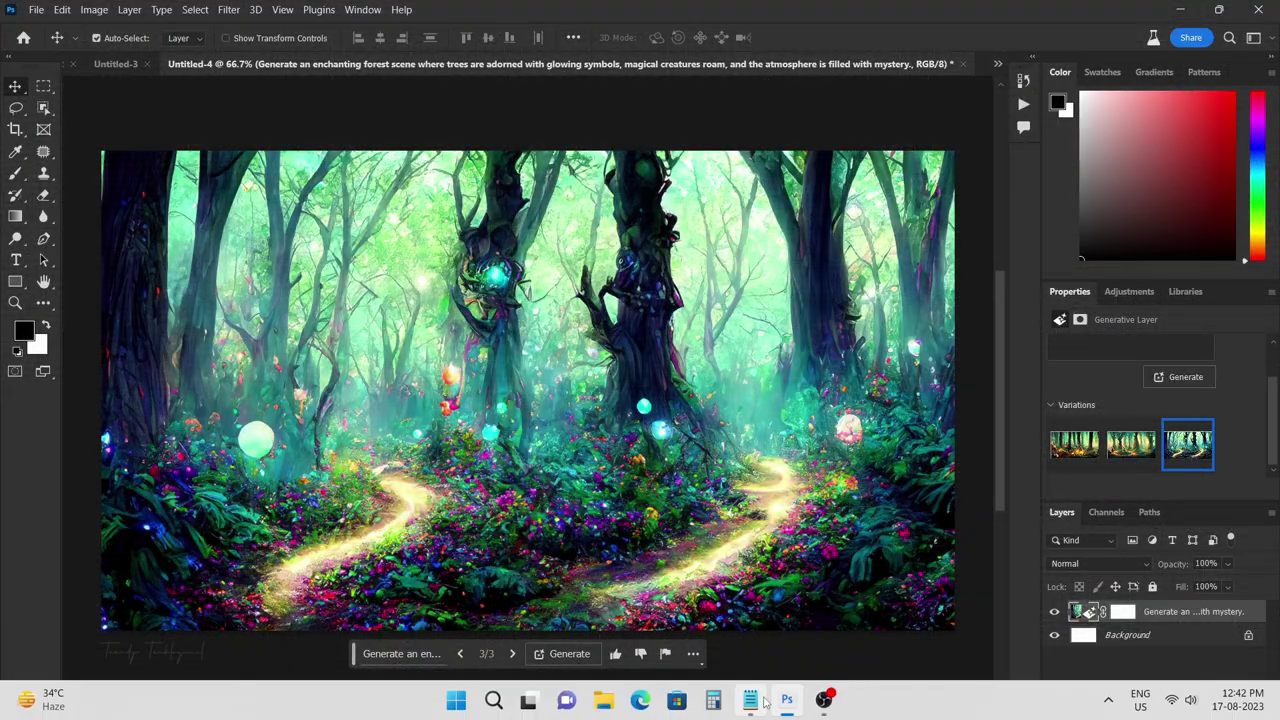
# Step: Copy the 05 Pixelated Cyber Matrix prompt from Notepad and minimize Notepad
pyautogui.click(788, 706)
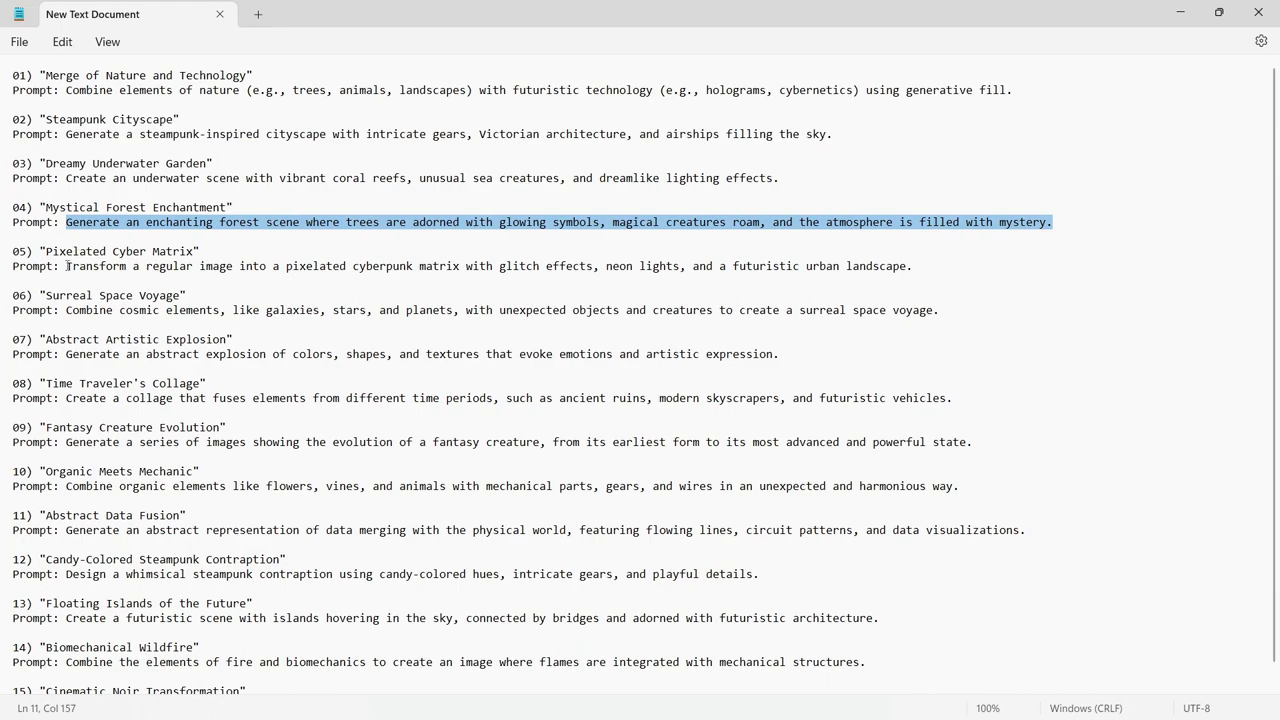
pyautogui.moveTo(67, 266); pyautogui.dragTo(915, 272)
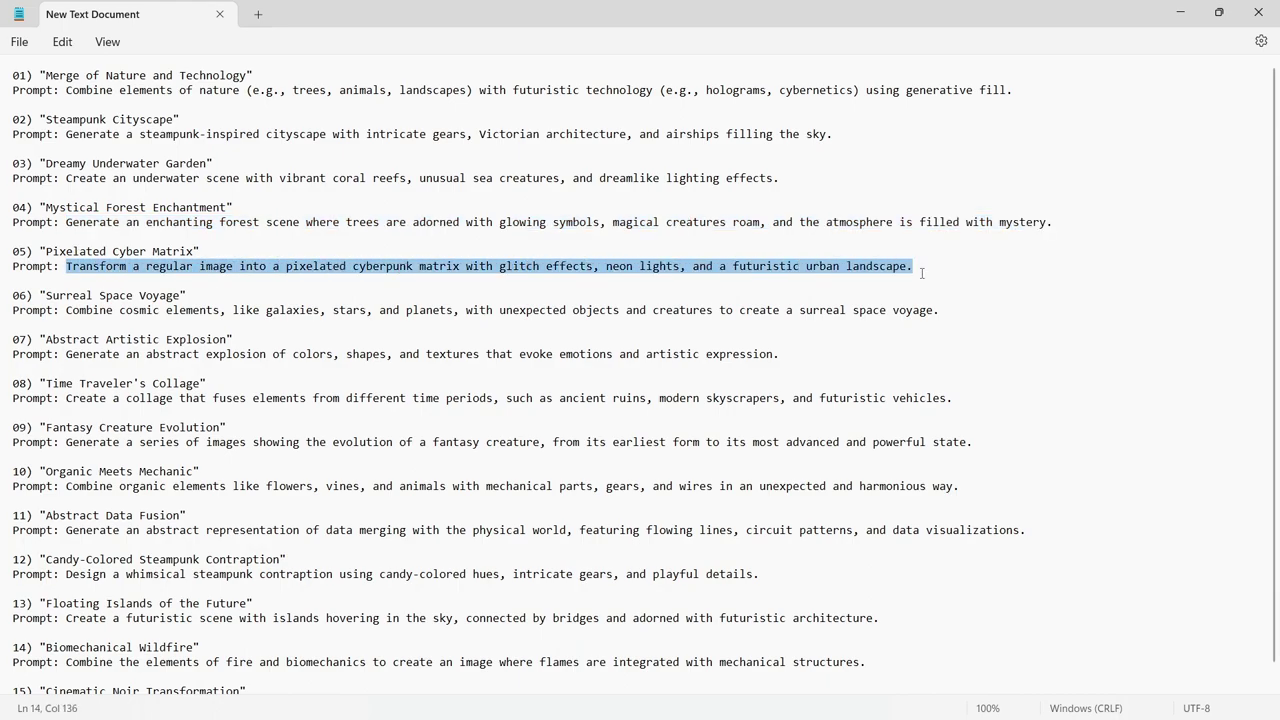
pyautogui.click(1180, 12)
# Step: Generate a full-canvas pixelated cyberpunk cityscape on Untitled-5, keeping variation 3
pyautogui.hotkey('ctrl', 'a')
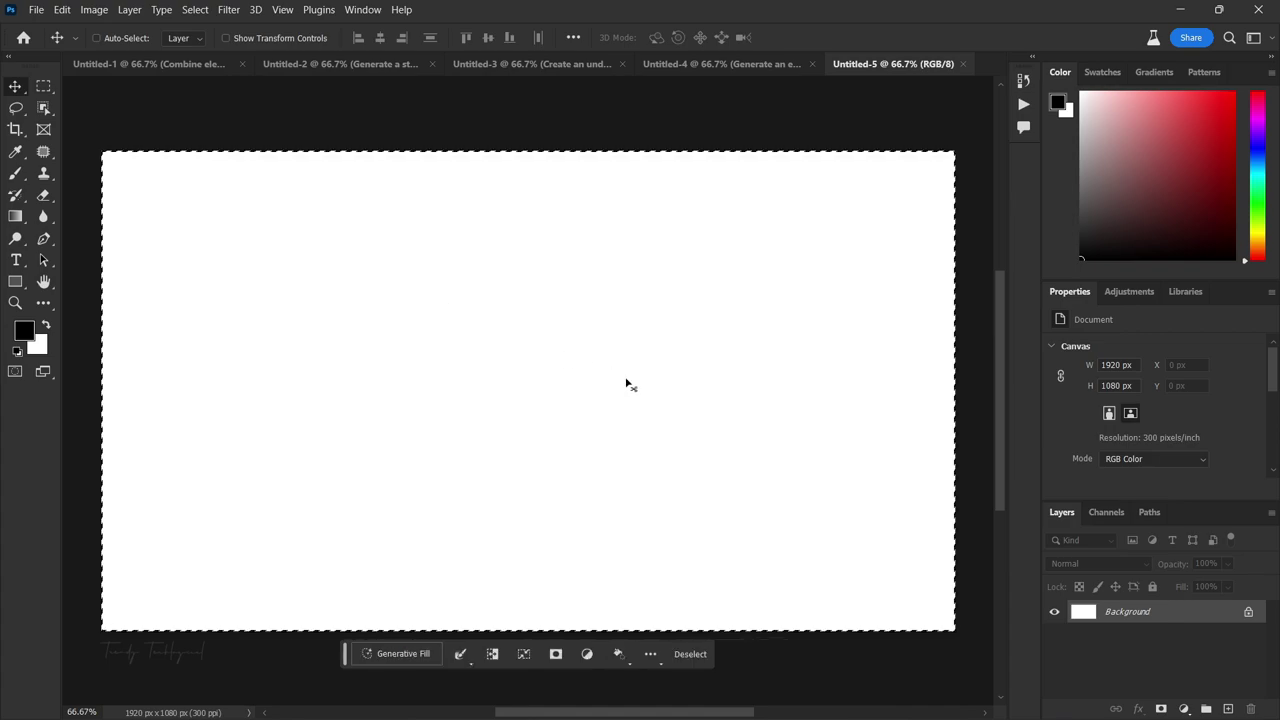
pyautogui.click(400, 654)
pyautogui.hotkey('ctrl', 'v')
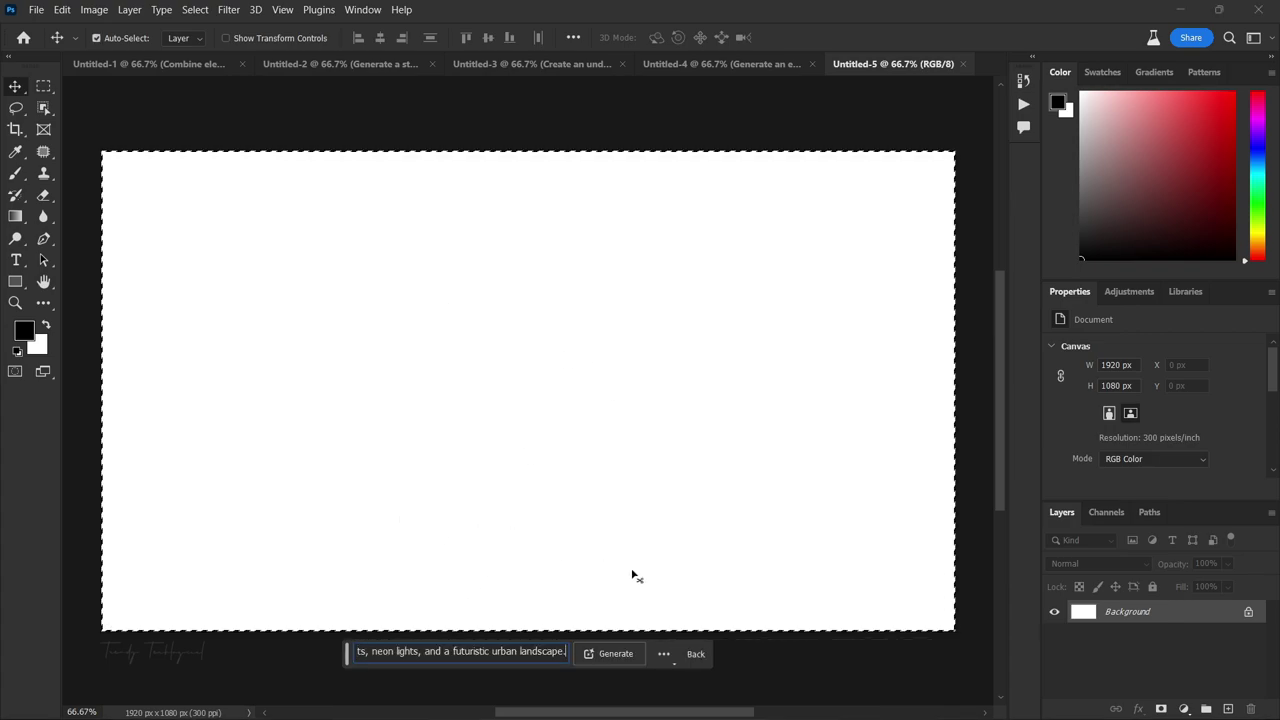
pyautogui.click(612, 654)
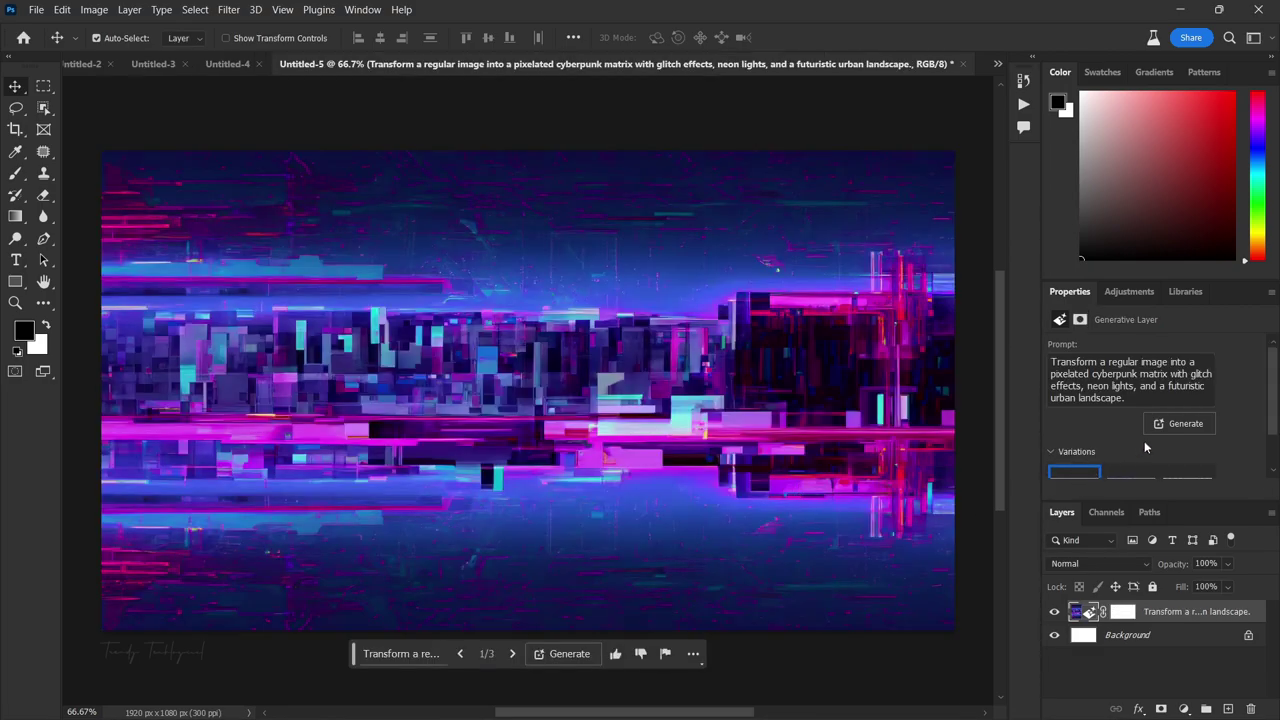
pyautogui.click(1130, 443)
pyautogui.moveTo(1187, 444)
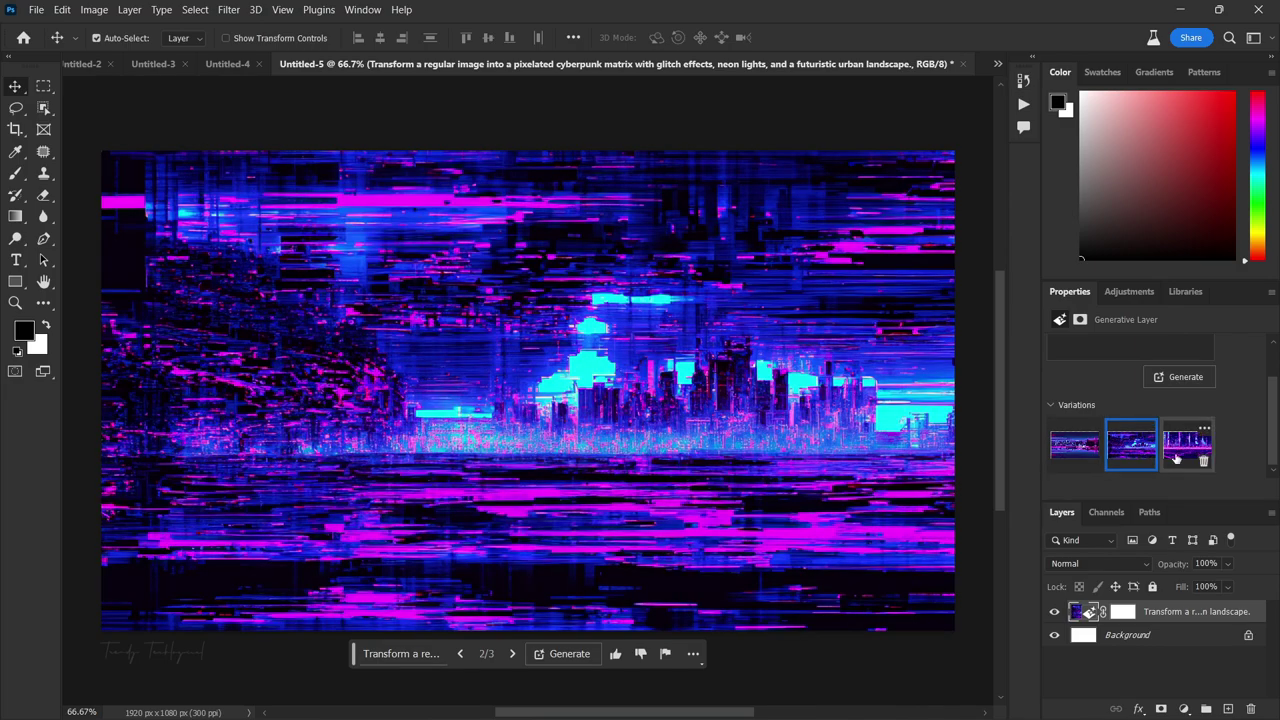
pyautogui.click(1175, 449)
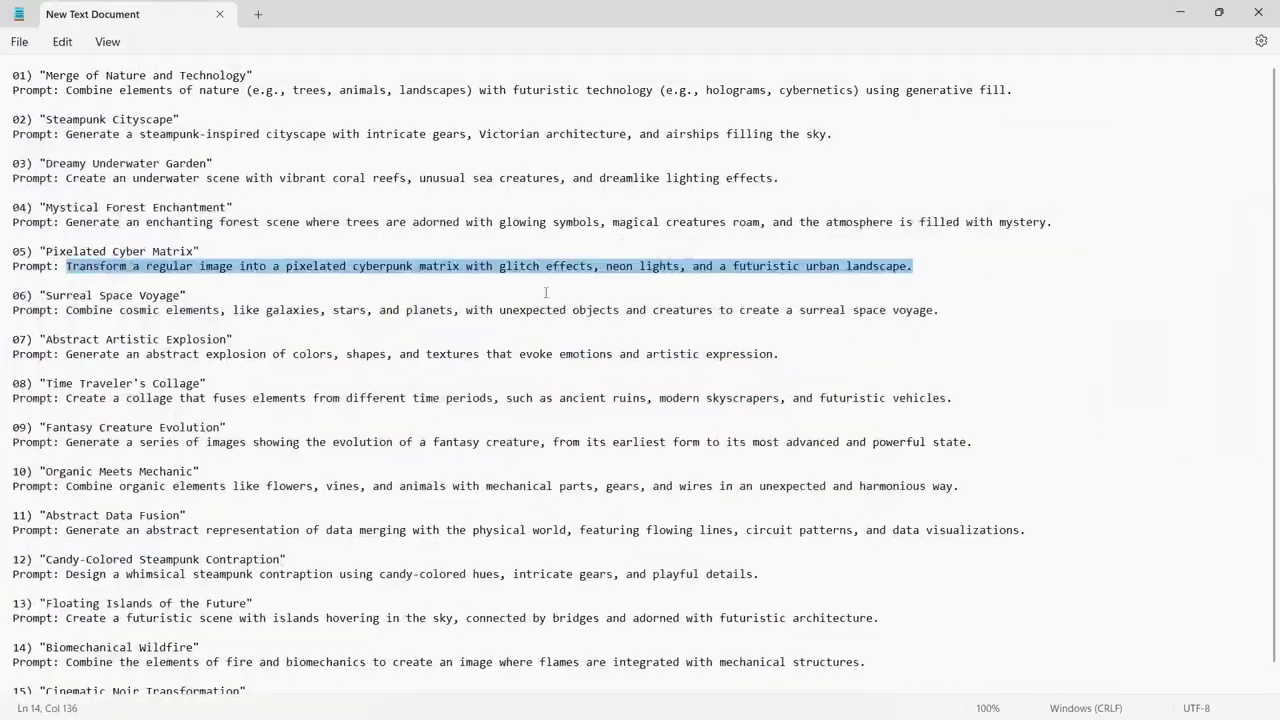
# Step: Generate the surreal space voyage from prompt 06 over all of Untitled-6, keeping variation 3
pyautogui.moveTo(67, 310); pyautogui.dragTo(931, 310)
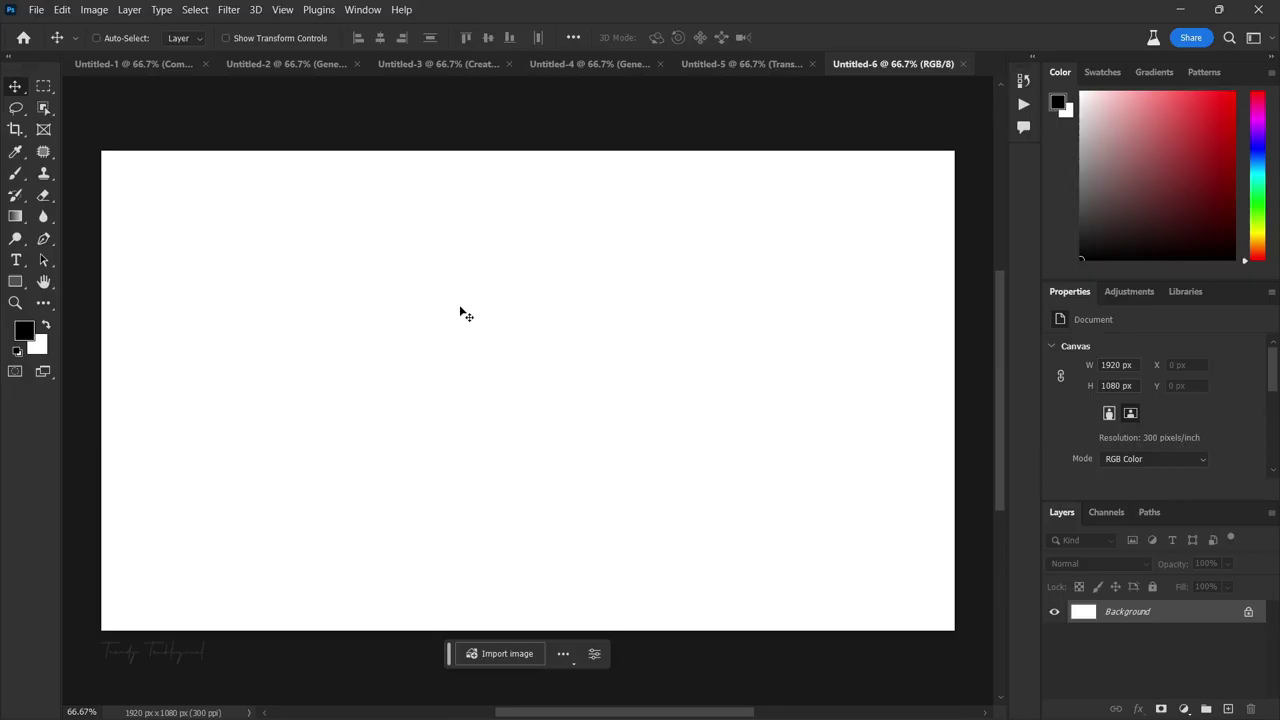
pyautogui.click(464, 656)
pyautogui.click(400, 654)
pyautogui.hotkey('ctrl', 'v')
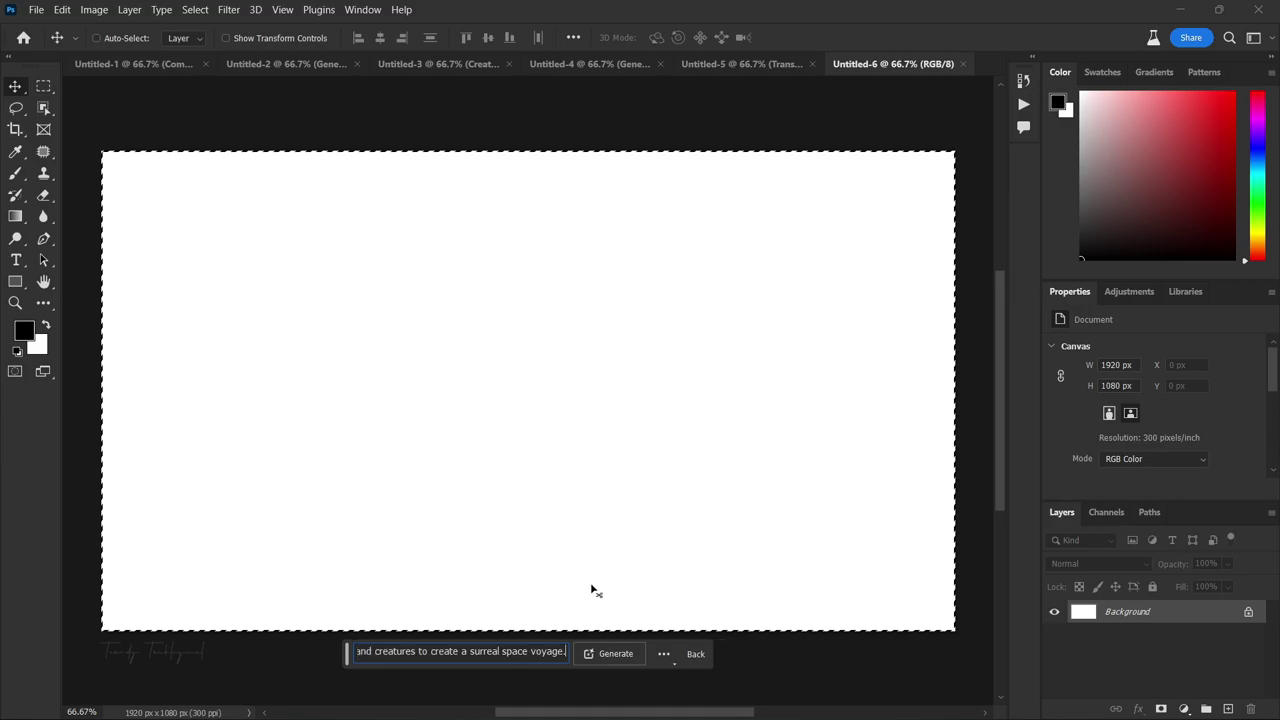
pyautogui.click(605, 654)
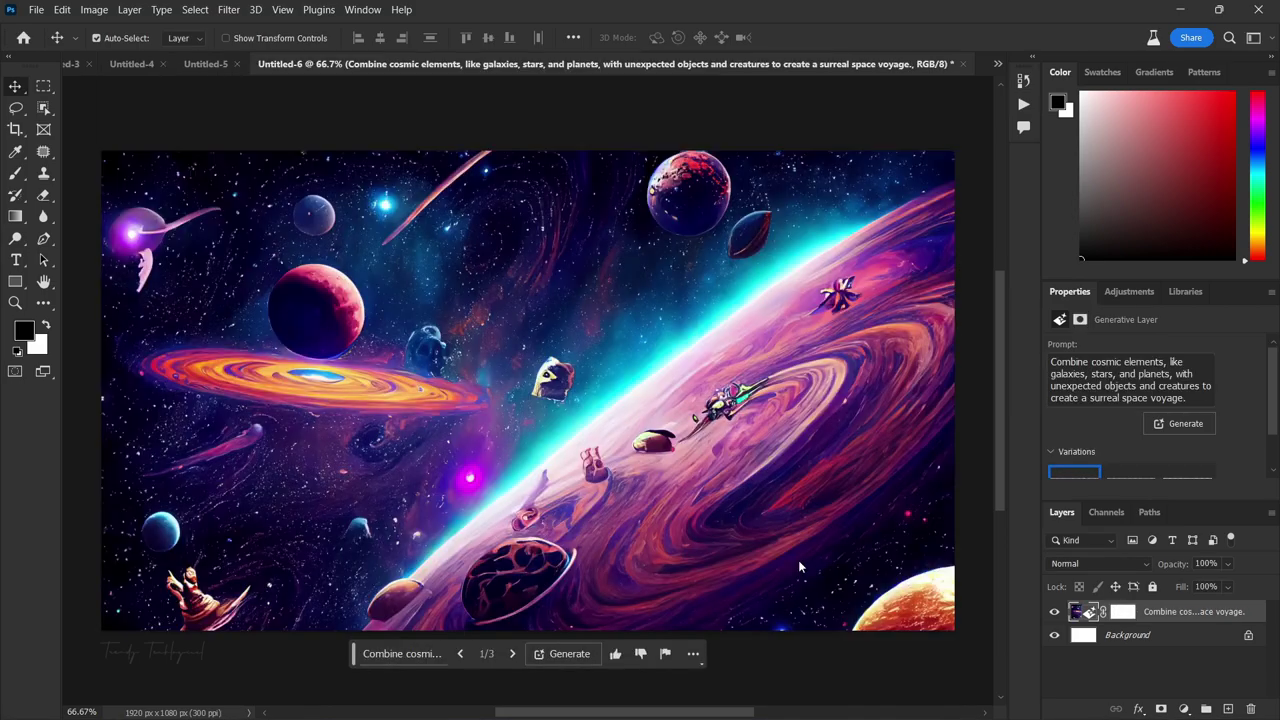
pyautogui.click(1124, 451)
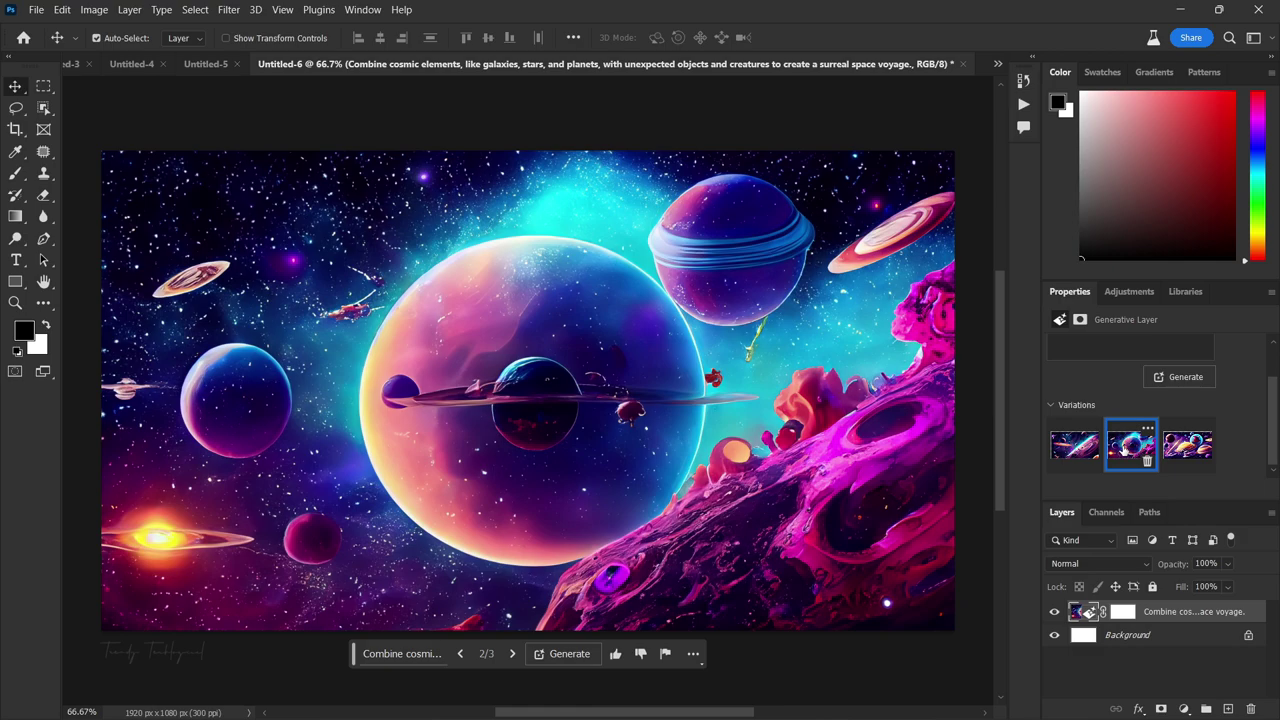
pyautogui.click(1183, 450)
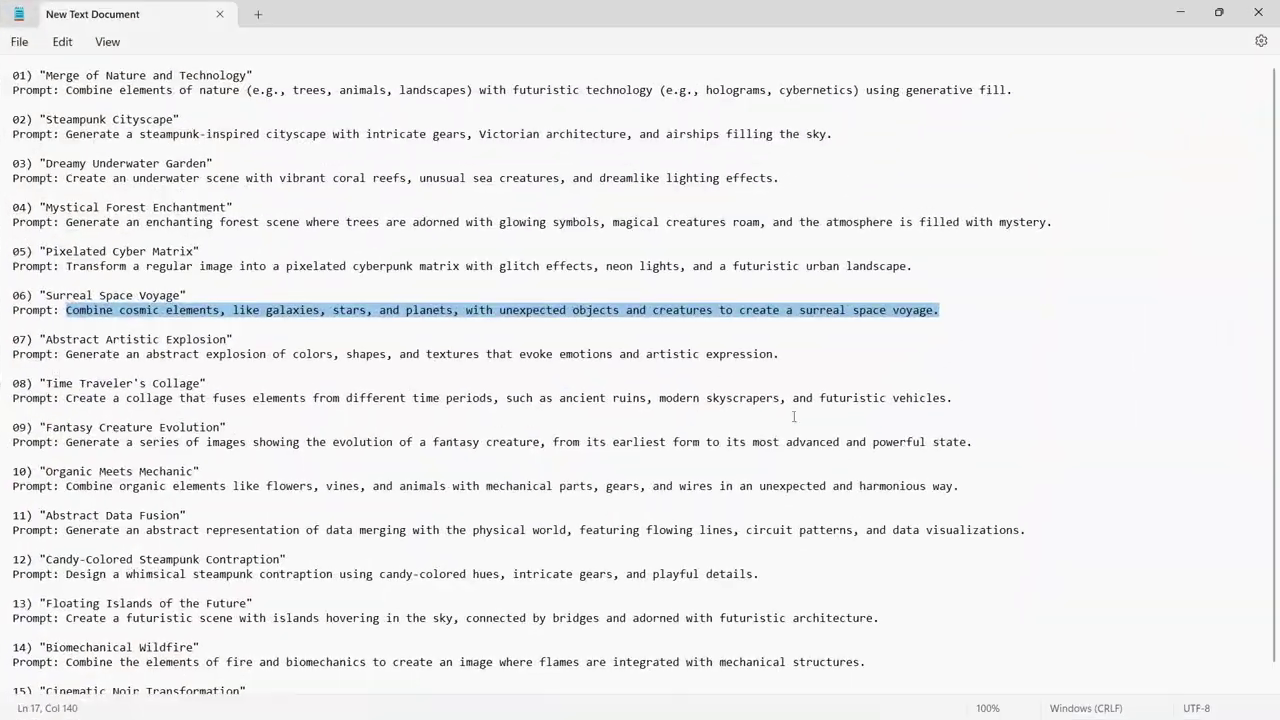
# Step: Generate the abstract explosion of colours from prompt 07 on Untitled-7, keeping variation 3
pyautogui.moveTo(67, 354); pyautogui.dragTo(789, 351)
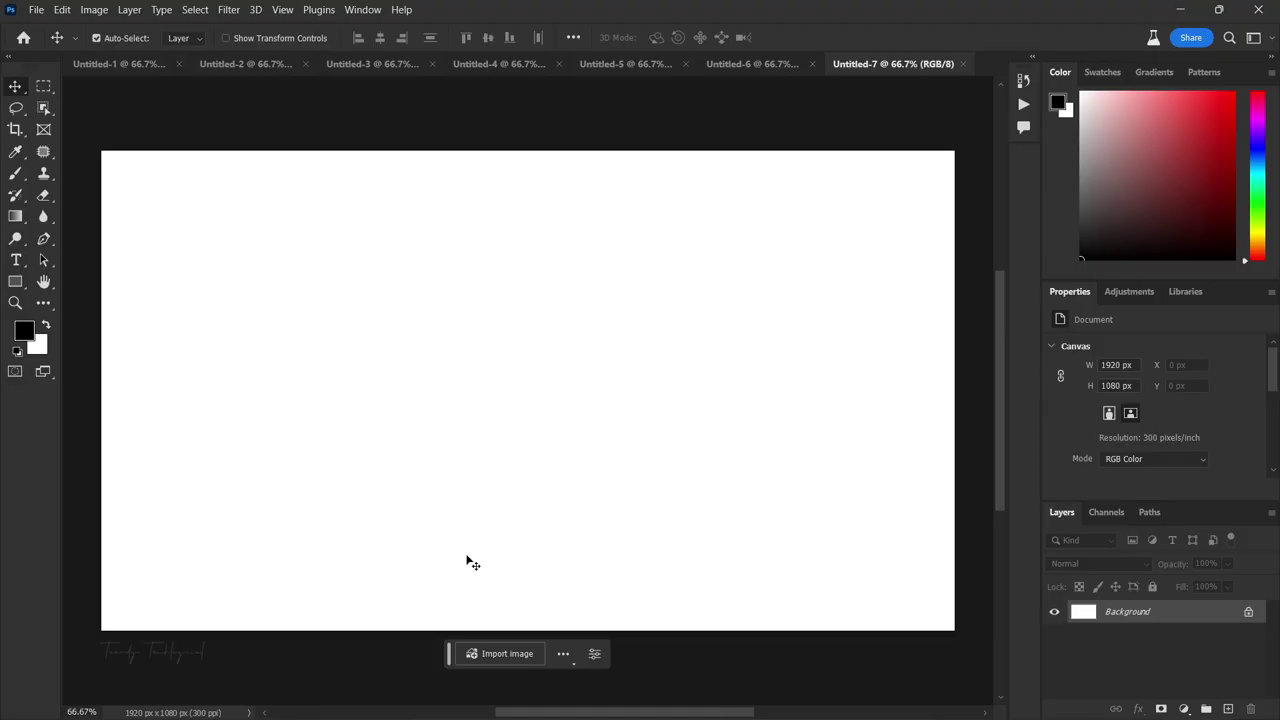
pyautogui.hotkey('ctrl', 'a')
pyautogui.click(413, 655)
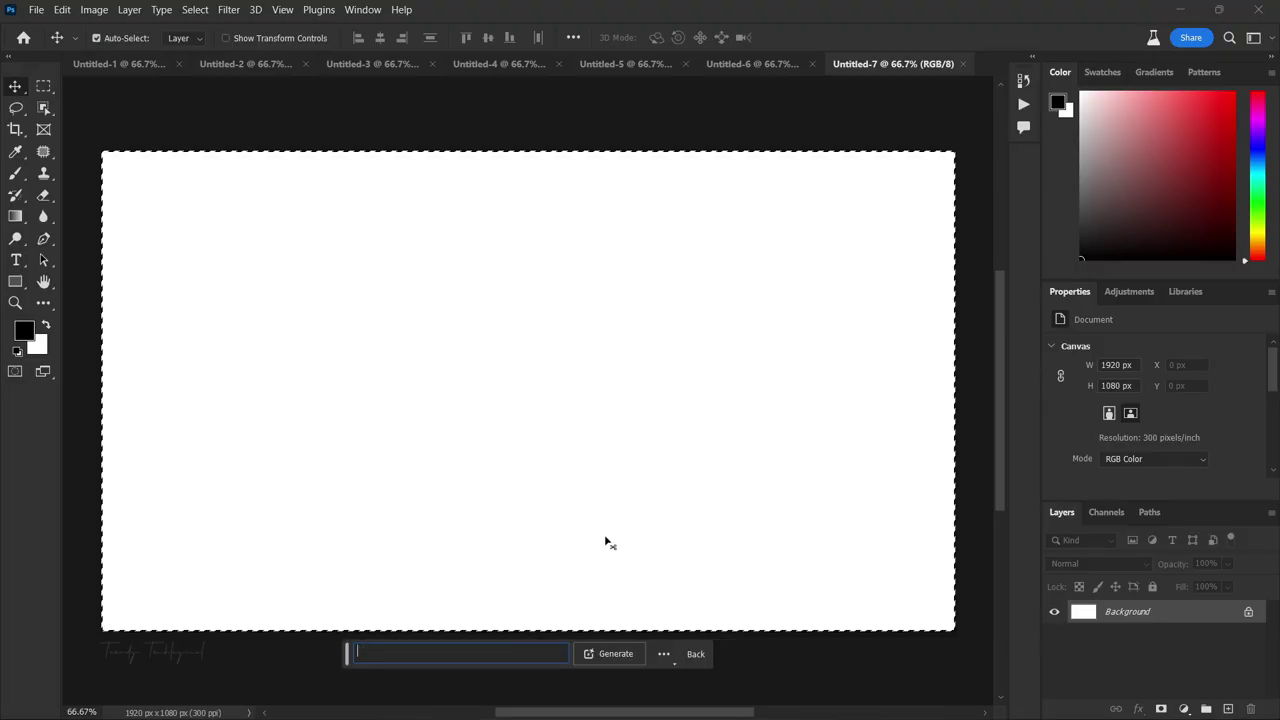
pyautogui.hotkey('ctrl', 'v')
pyautogui.click(609, 654)
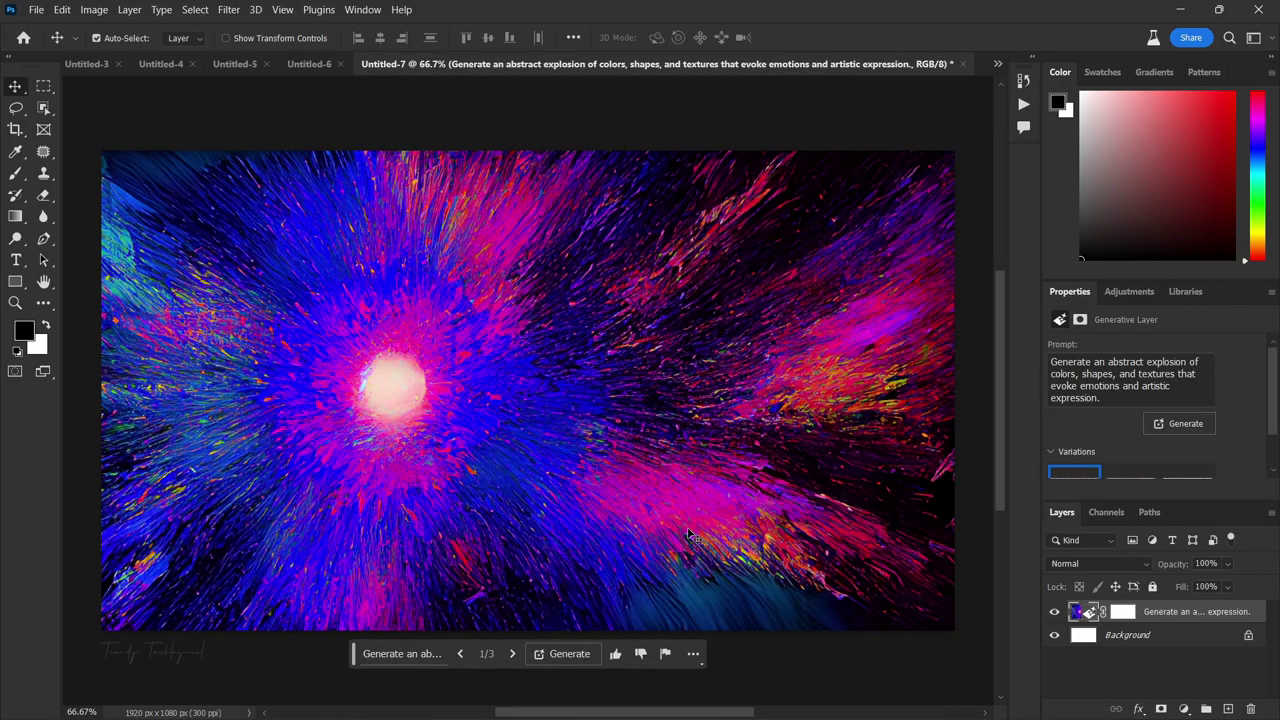
pyautogui.scroll(-1, 1146, 400)
pyautogui.click(1125, 446)
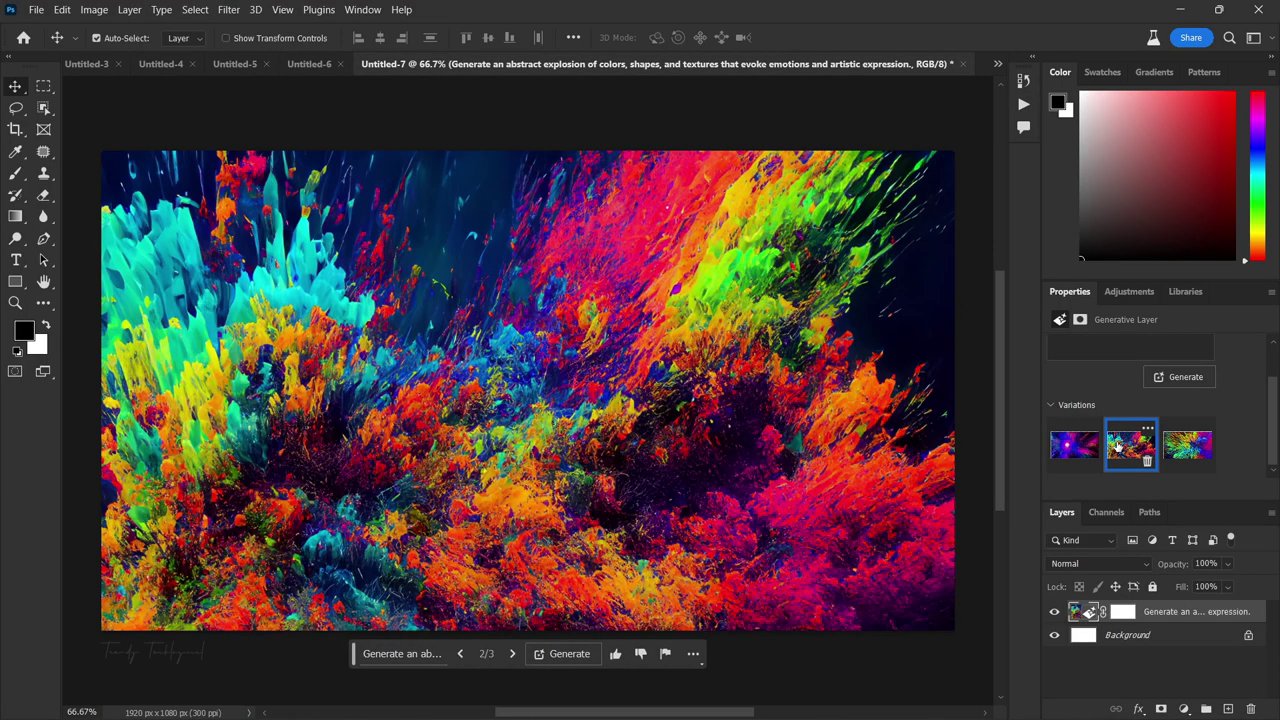
pyautogui.click(1180, 448)
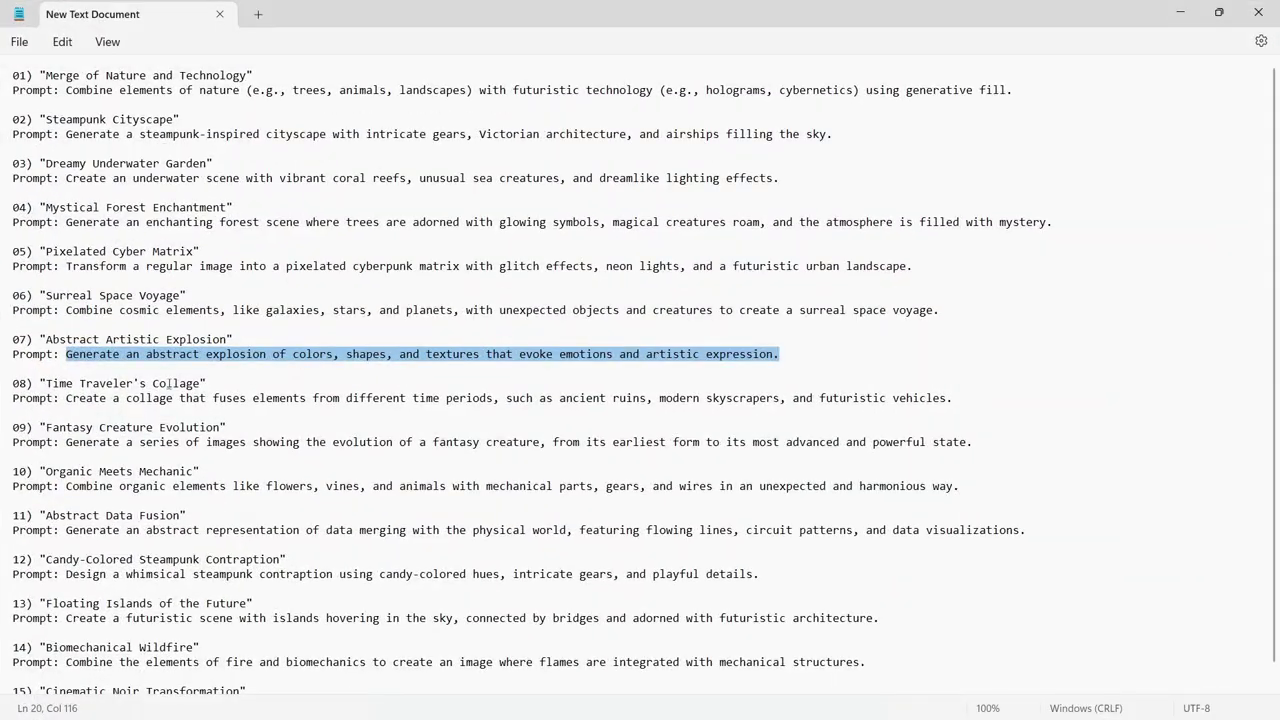
# Step: Paste the Time Traveler's Collage prompt 08 into Generative Fill over the whole Untitled-8 canvas
pyautogui.moveTo(66, 399); pyautogui.dragTo(477, 408)
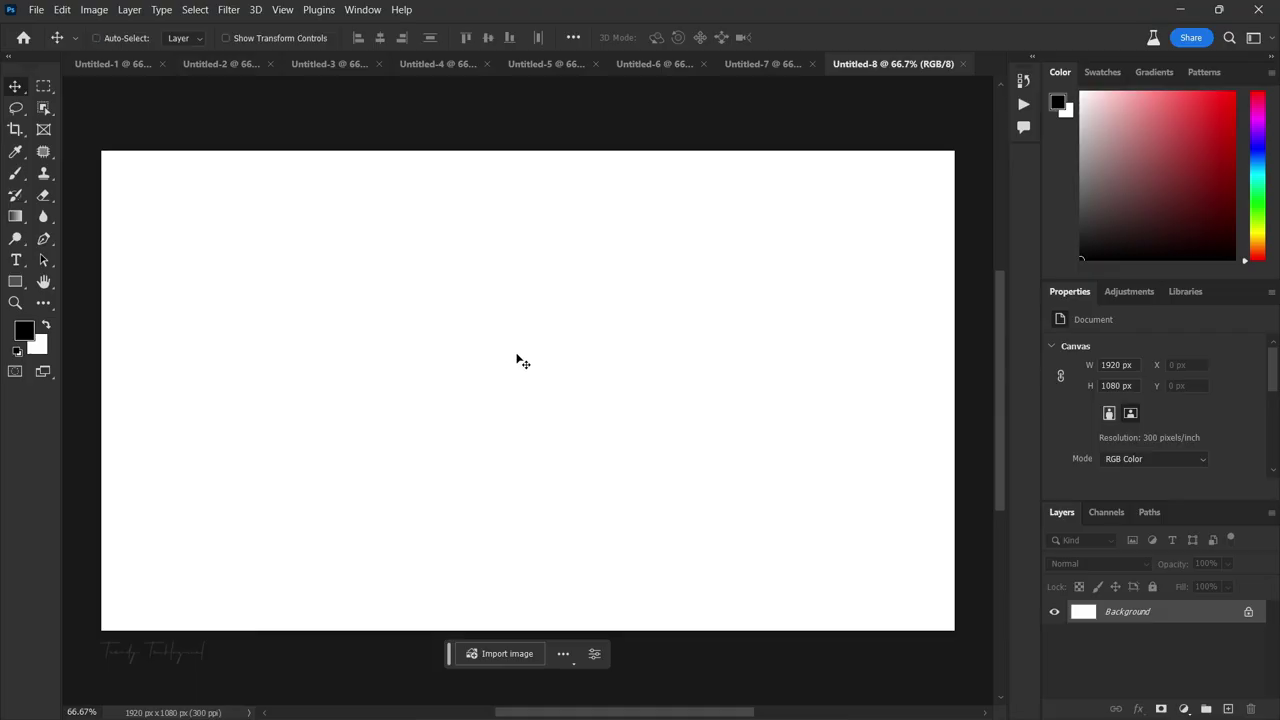
pyautogui.hotkey('ctrl', 'a')
pyautogui.click(401, 663)
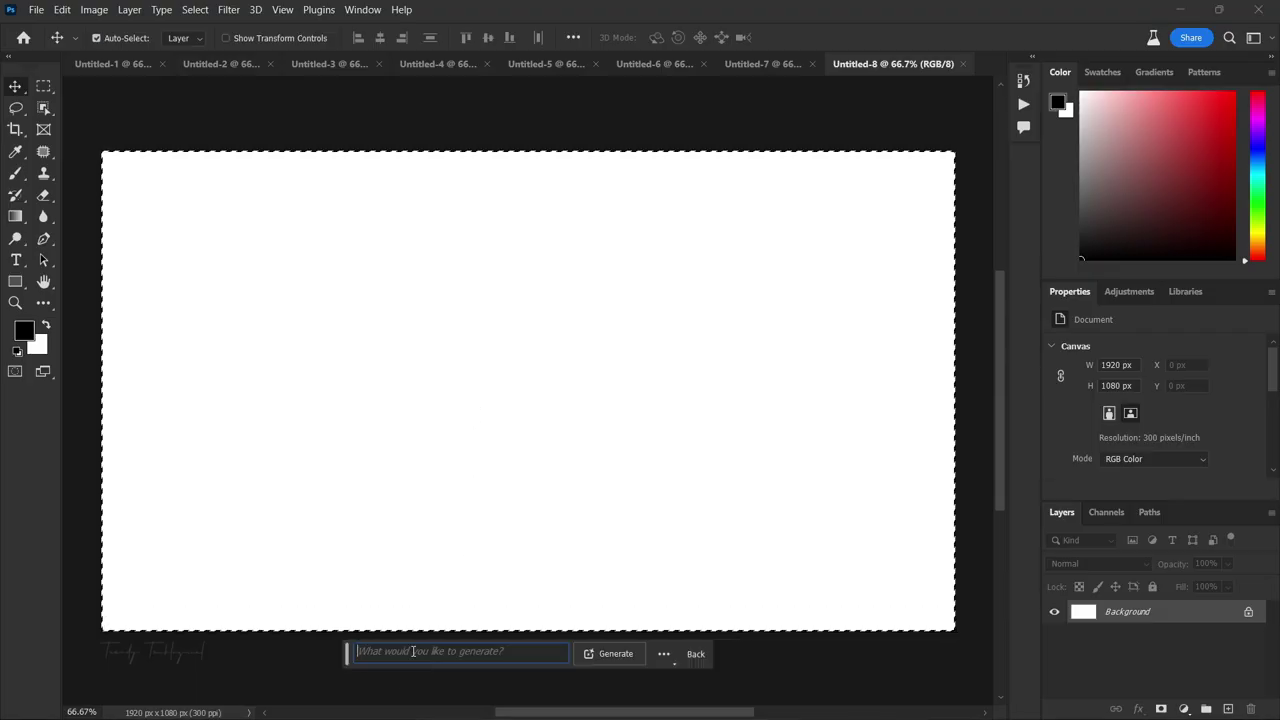
pyautogui.hotkey('ctrl', 'v')
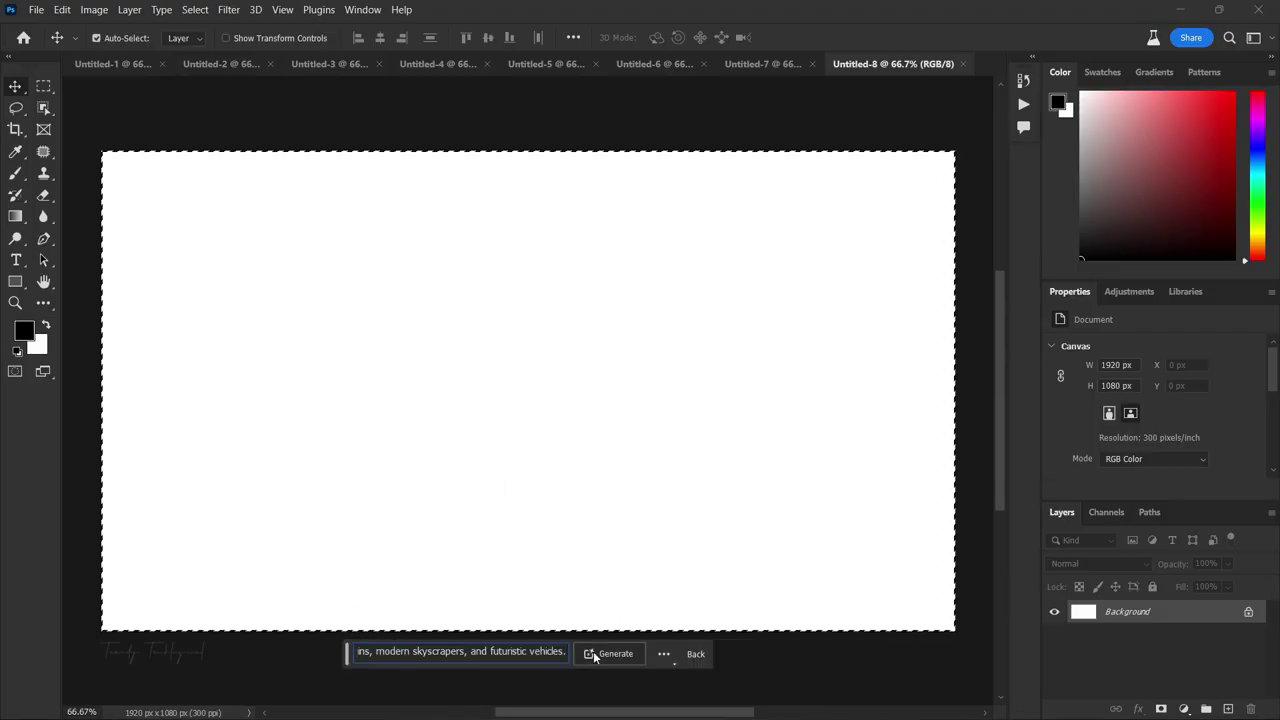
# Step: Generate the collage fill and preview its second and third variations
pyautogui.click(594, 653)
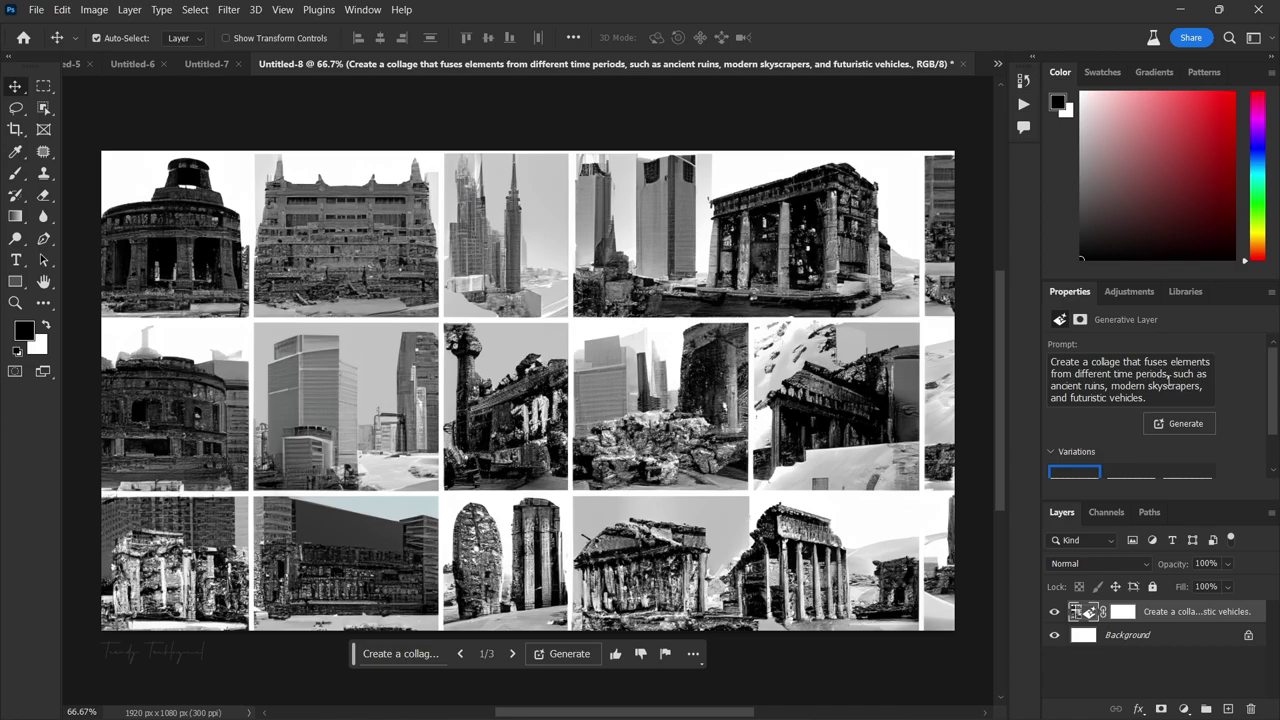
pyautogui.scroll(-1, 1110, 421)
pyautogui.click(1130, 445)
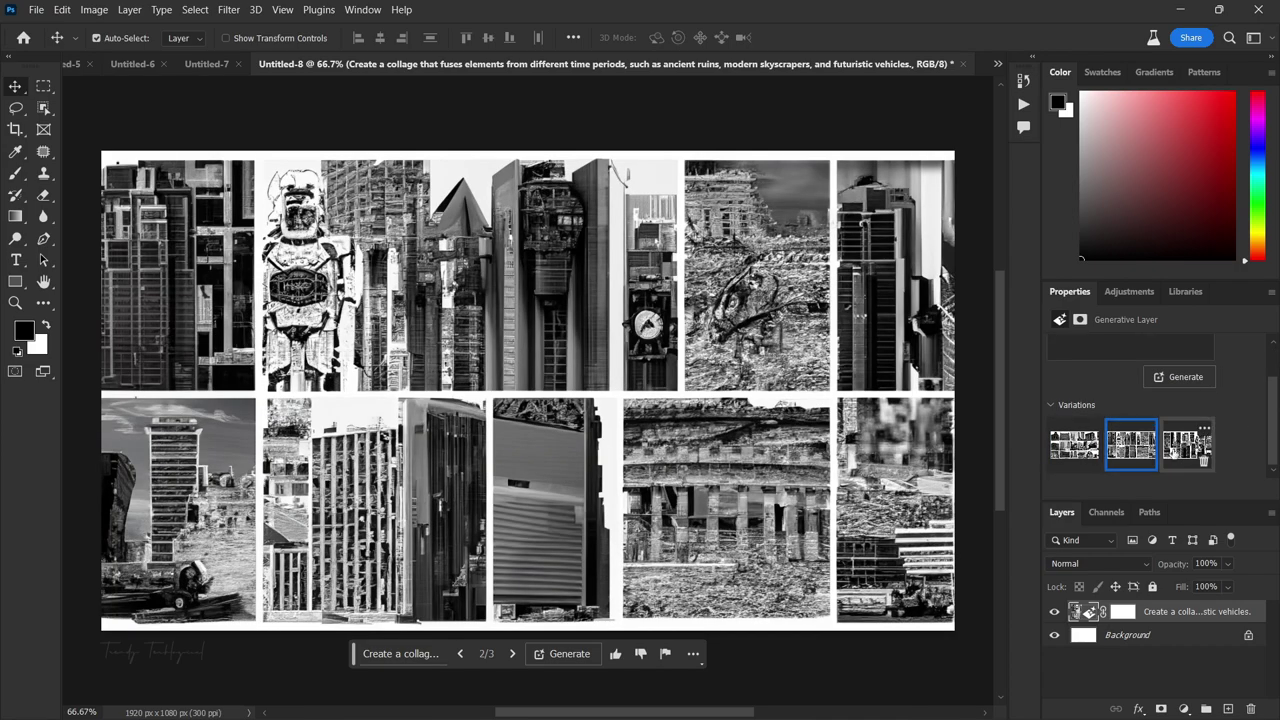
pyautogui.click(1185, 445)
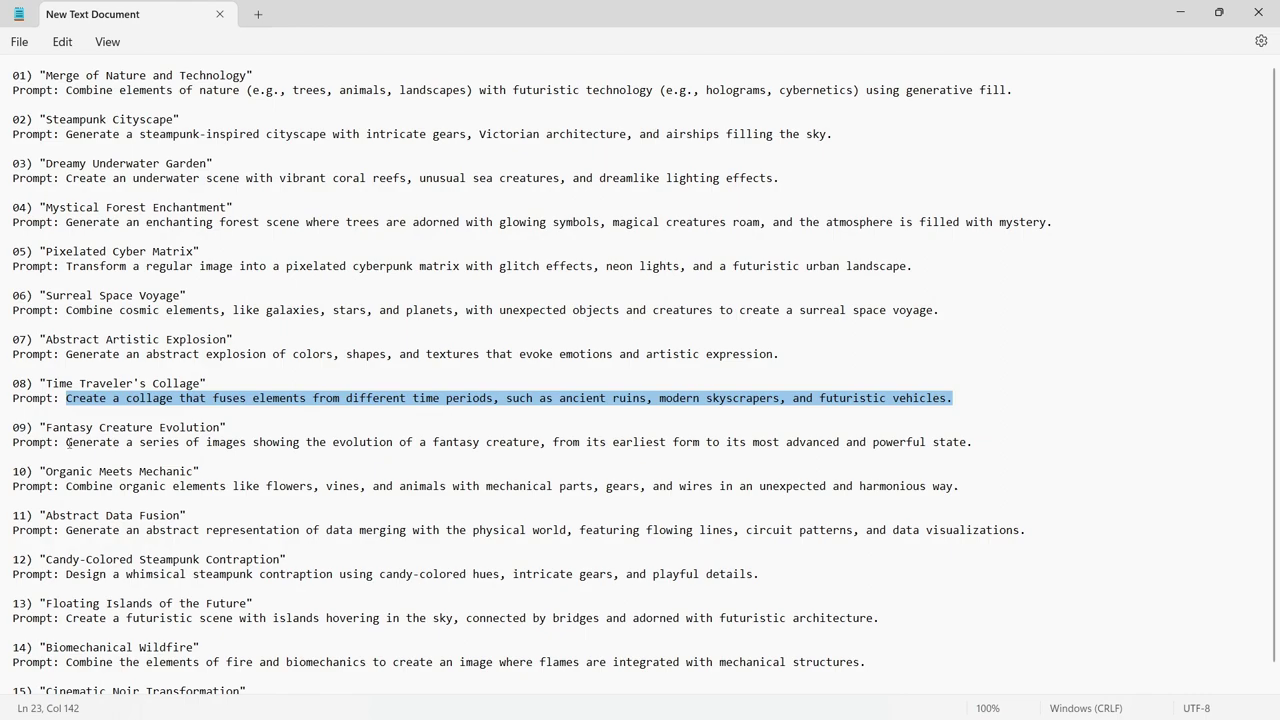
# Step: Paste the Fantasy Creature Evolution prompt 09 into Generative Fill over all of Untitled-9
pyautogui.moveTo(66, 442); pyautogui.dragTo(347, 455)
pyautogui.moveTo(943, 459); pyautogui.dragTo(971, 441)
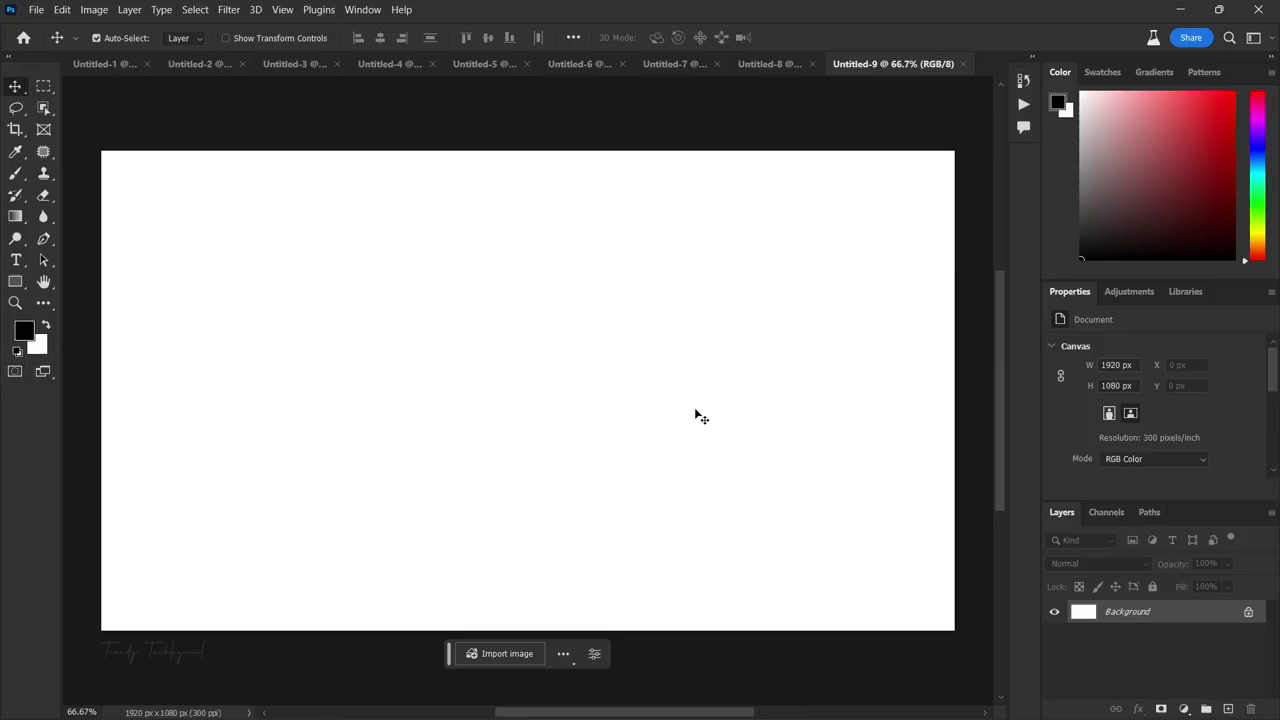
pyautogui.hotkey('ctrl', 'a')
pyautogui.click(402, 654)
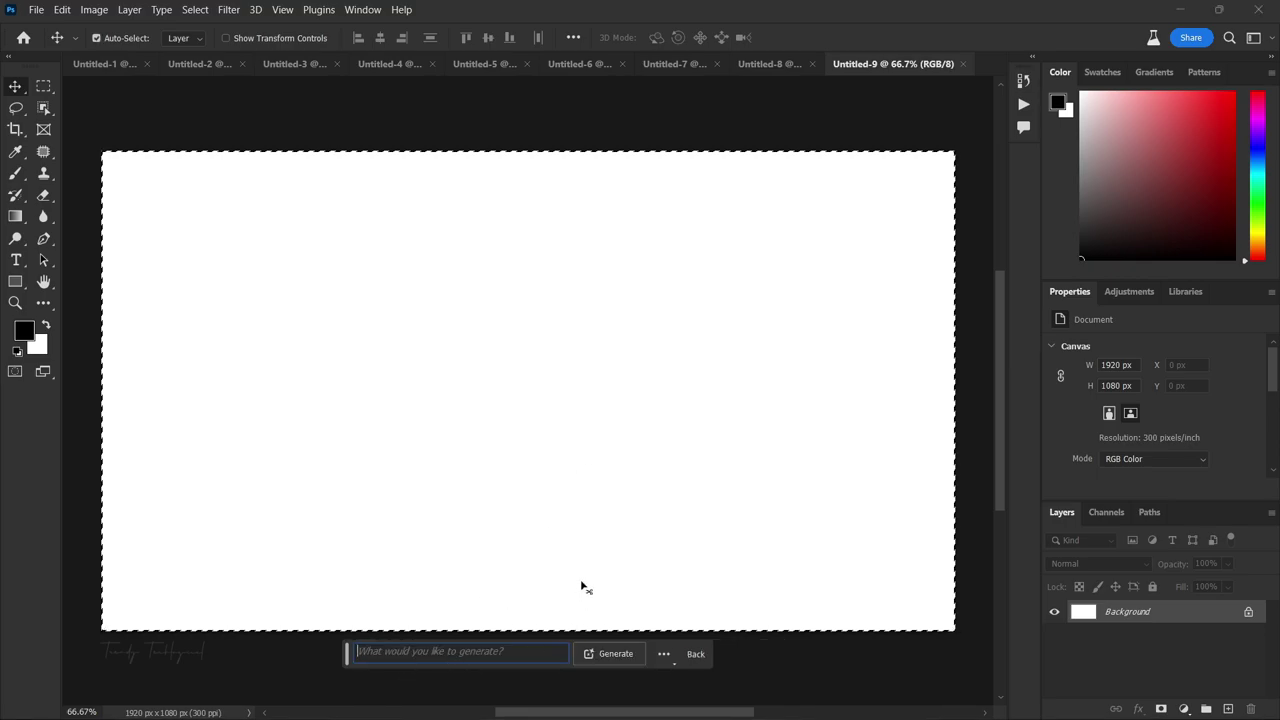
pyautogui.hotkey('ctrl', 'v')
# Step: Generate the creature fill, preview variations 2 and 3, and return to the Notepad prompts
pyautogui.click(611, 654)
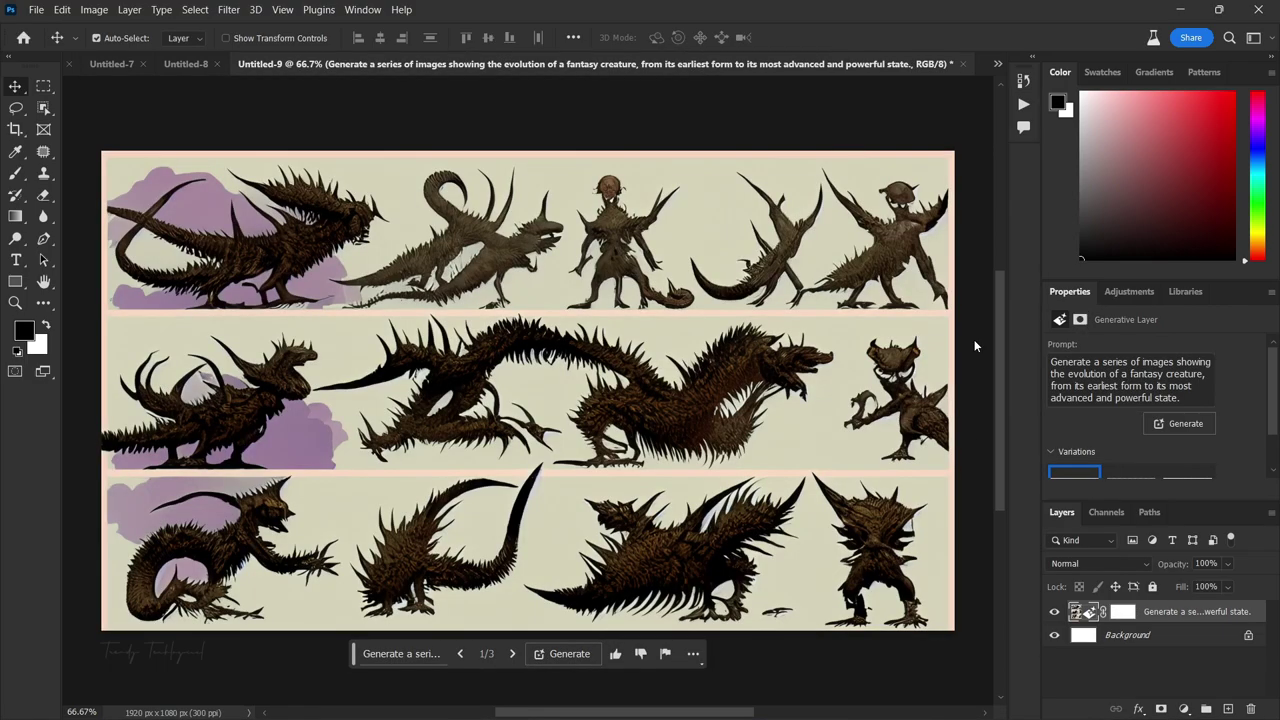
pyautogui.scroll(-1, 1128, 440)
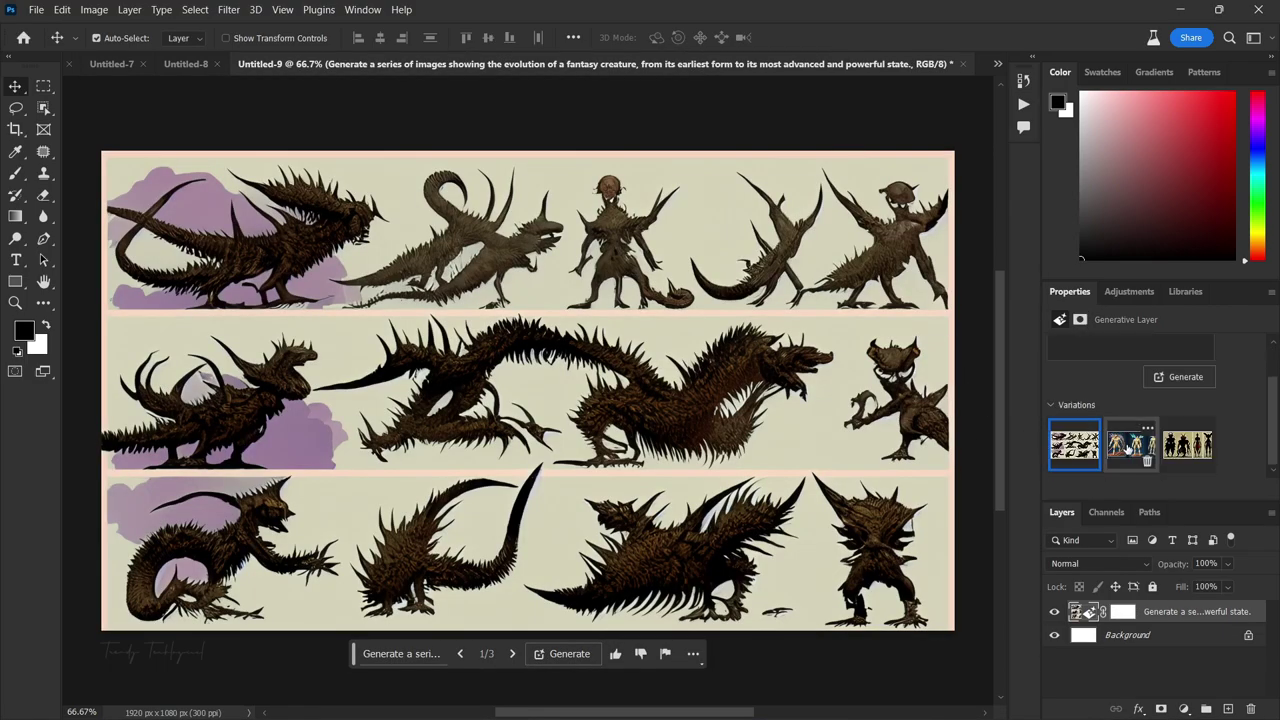
pyautogui.click(1128, 450)
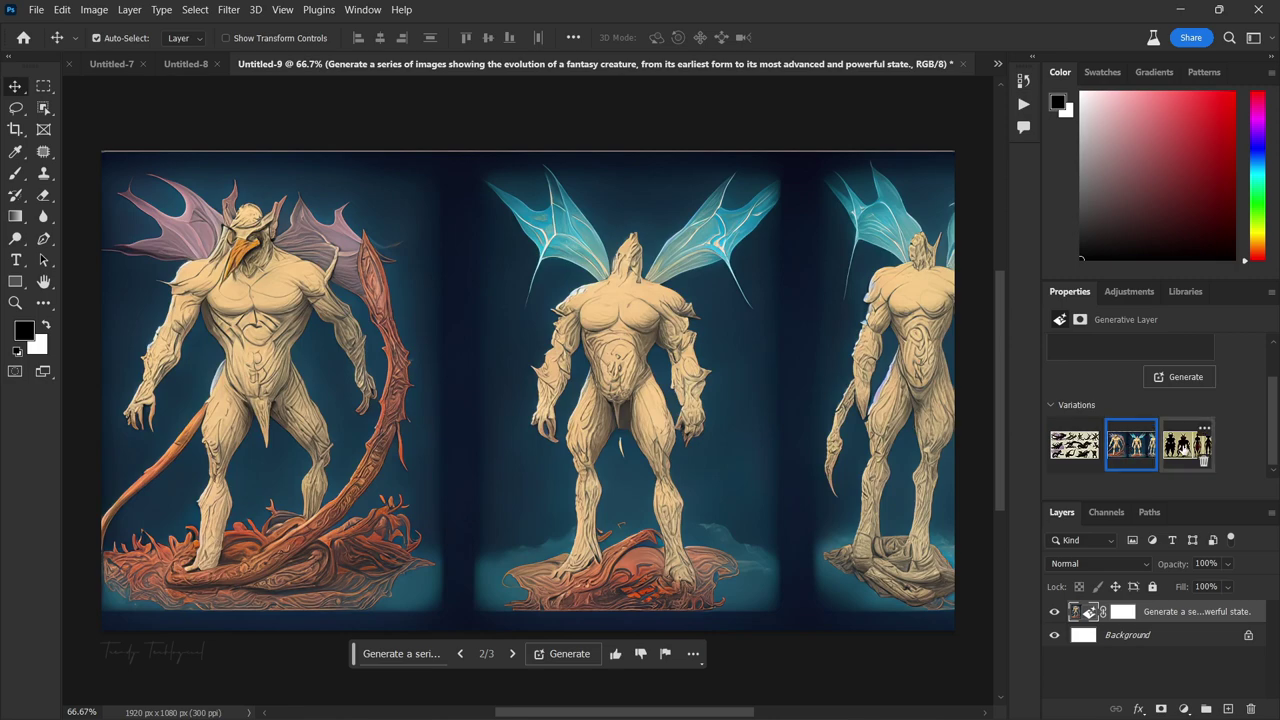
pyautogui.click(1195, 446)
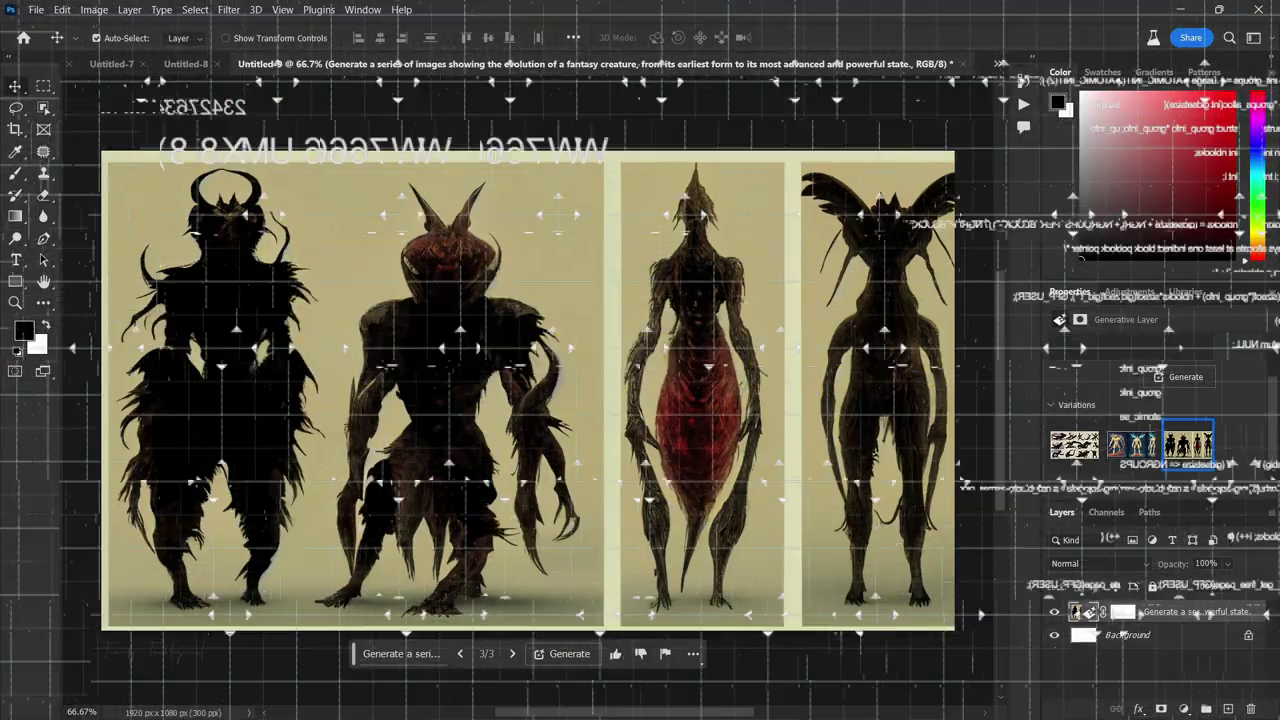
pyautogui.click(795, 706)
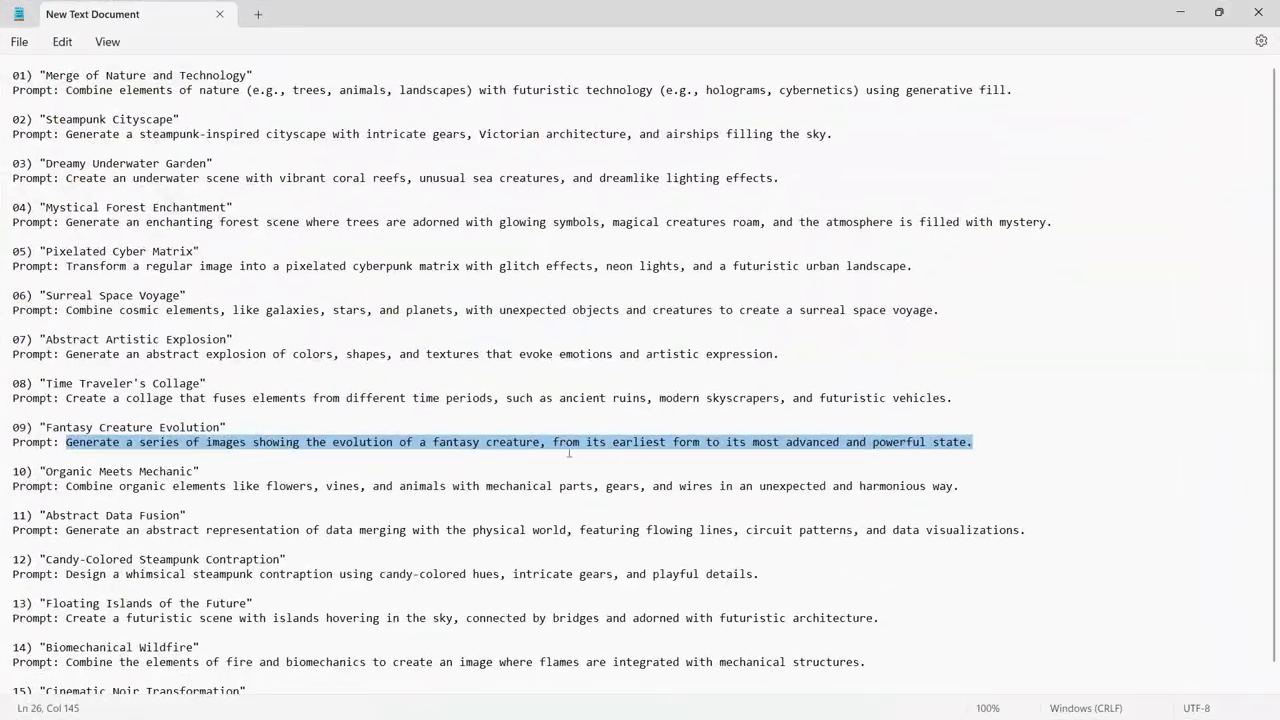
# Step: Paste the Organic Meets Mechanic prompt 10 into Generative Fill over all of Untitled-10
pyautogui.scroll(-1, 293, 472)
pyautogui.moveTo(66, 467); pyautogui.dragTo(968, 468)
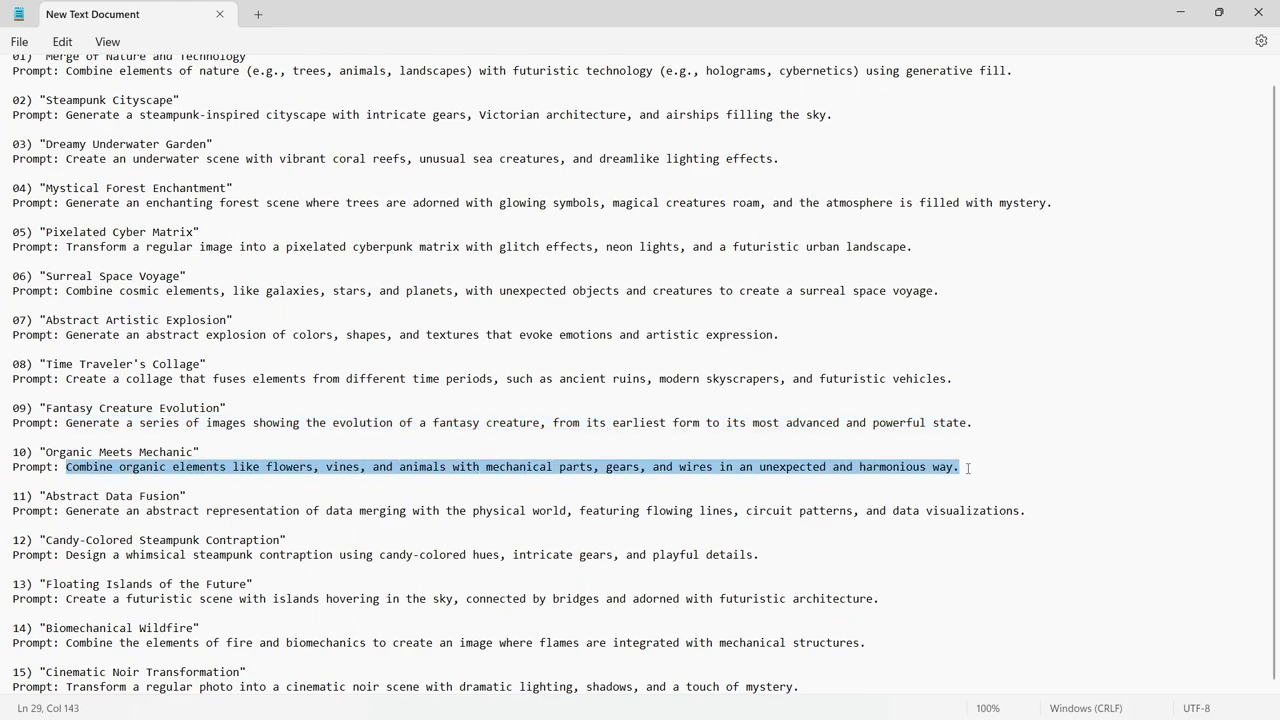
pyautogui.hotkey('ctrl', 'a')
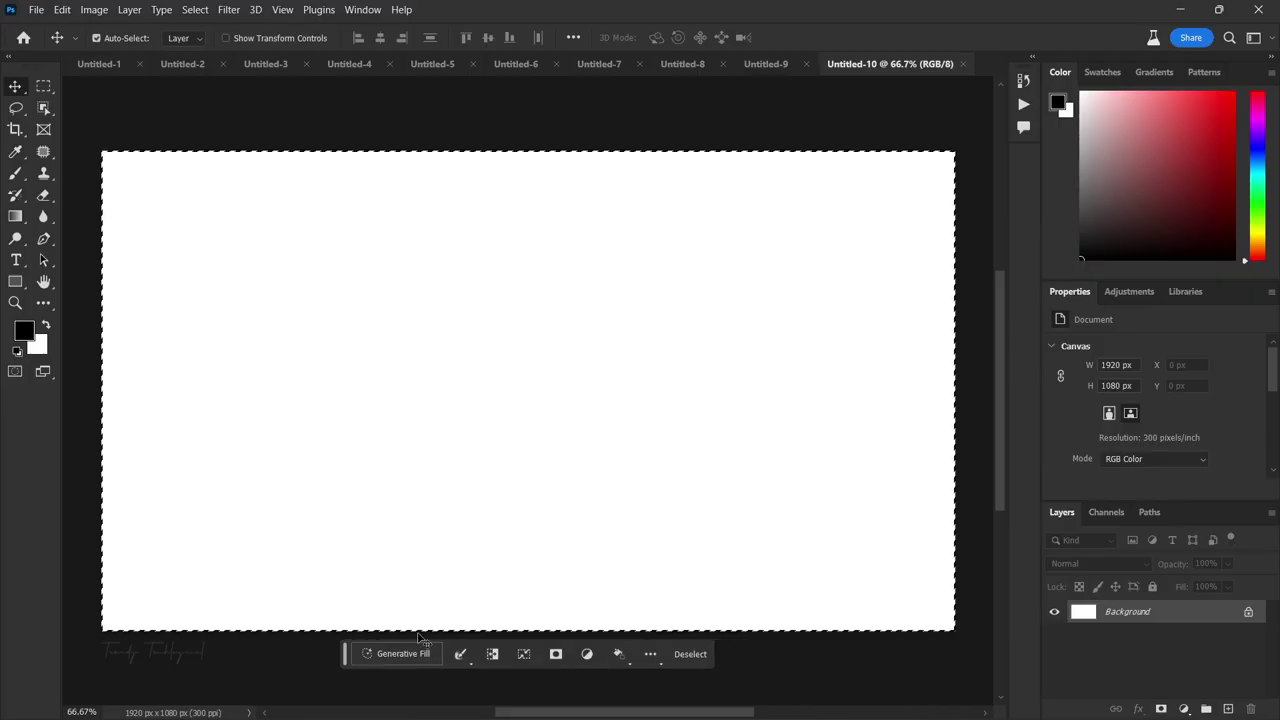
pyautogui.click(400, 654)
pyautogui.hotkey('ctrl', 'v')
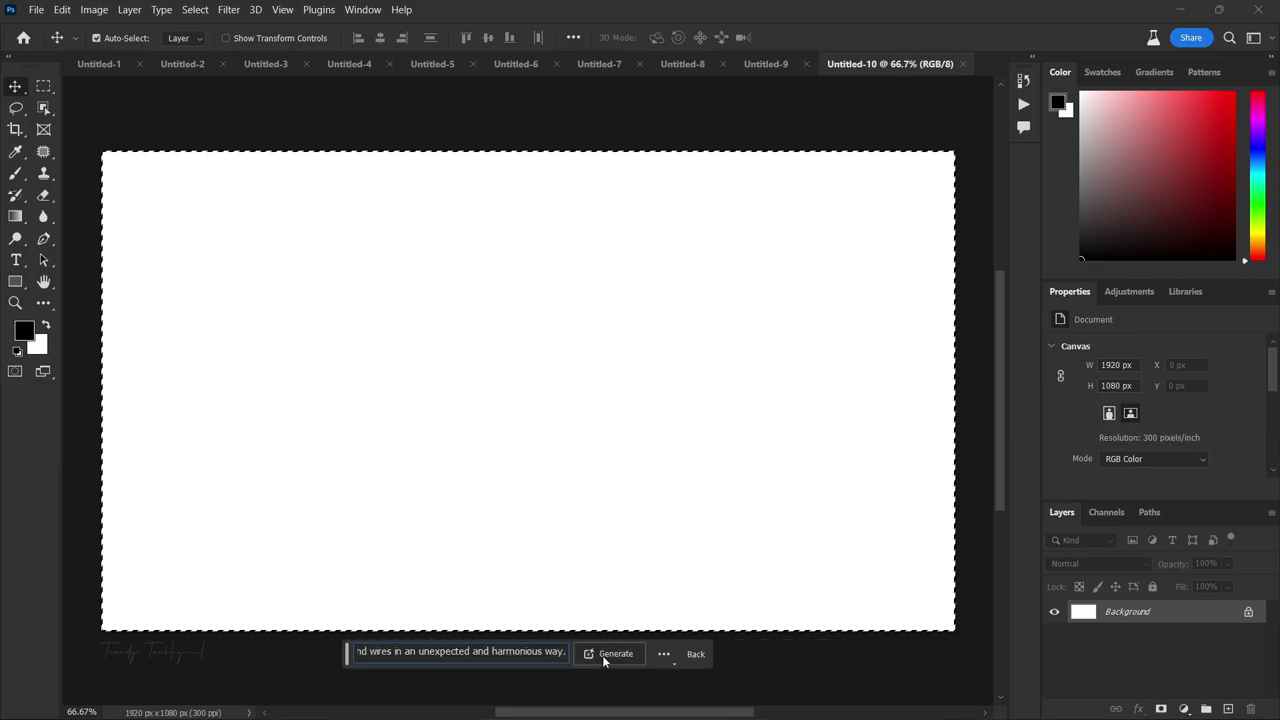
# Step: Generate the gears-and-flowers fill and preview its second and third variations
pyautogui.click(605, 654)
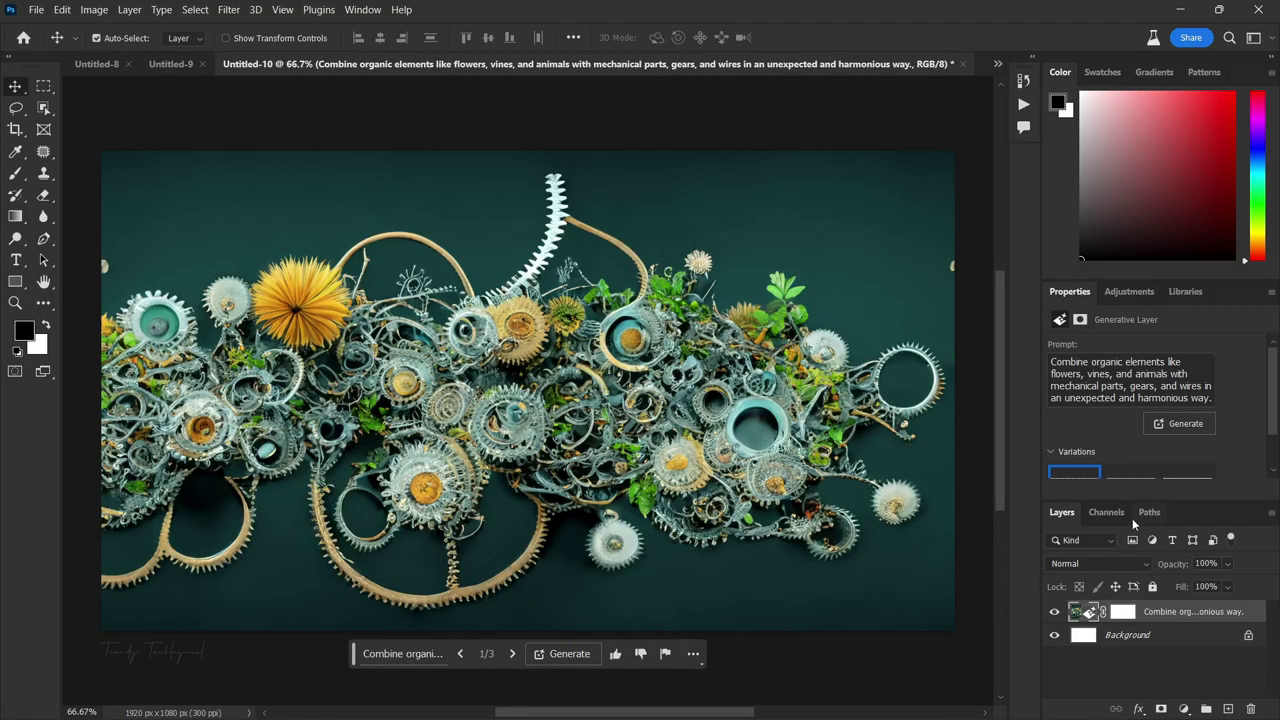
pyautogui.scroll(-1, 1143, 469)
pyautogui.click(1124, 445)
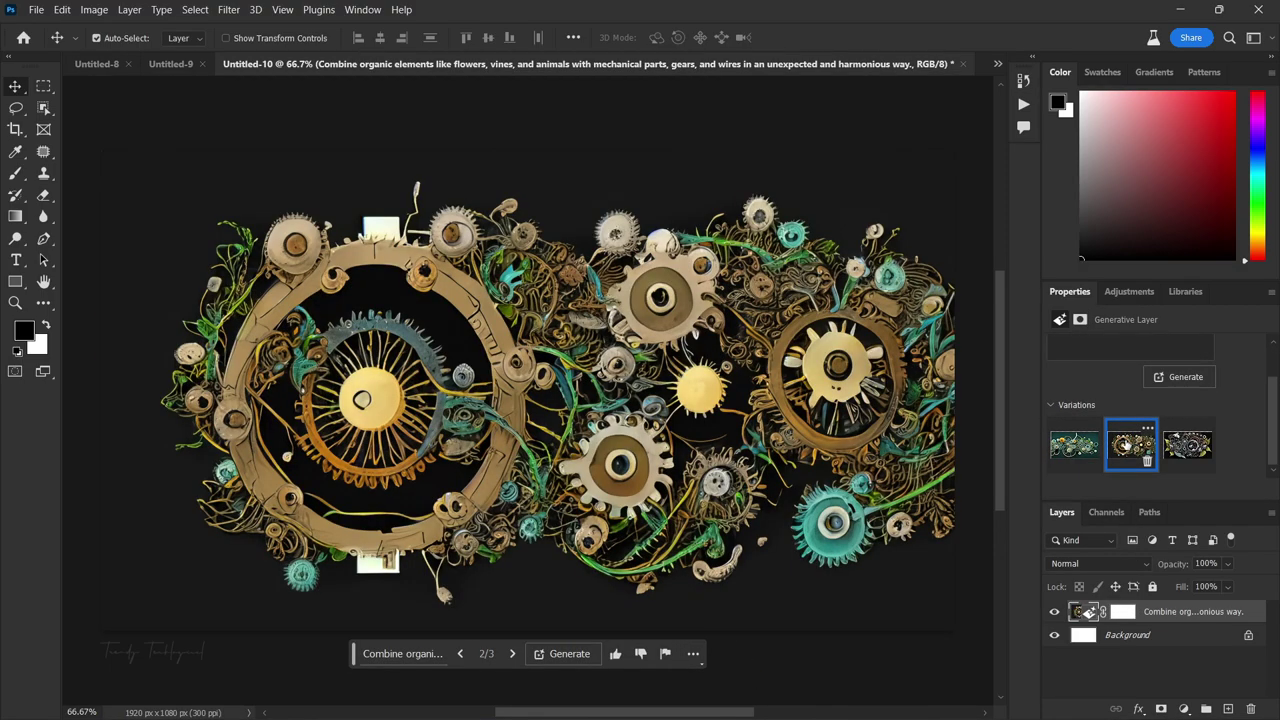
pyautogui.click(1180, 452)
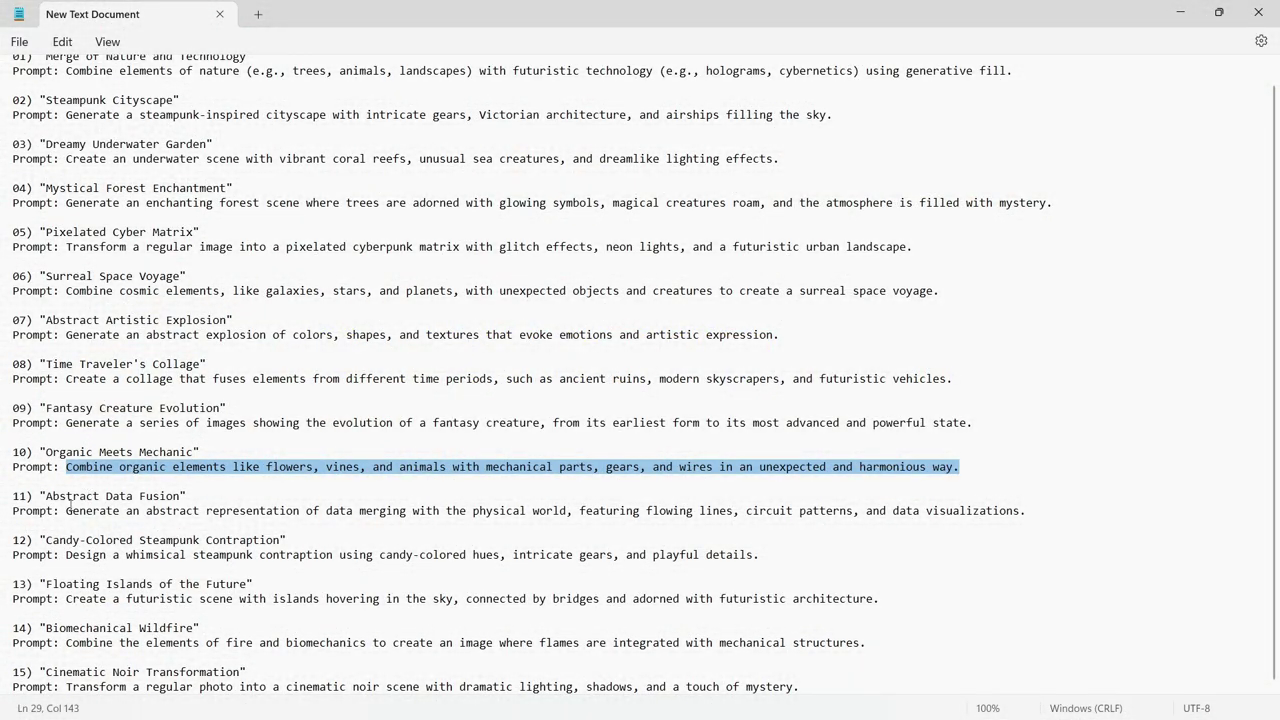
# Step: Paste the Abstract Data Fusion prompt 11 into Generative Fill over all of Untitled-11
pyautogui.moveTo(66, 511); pyautogui.dragTo(1038, 513)
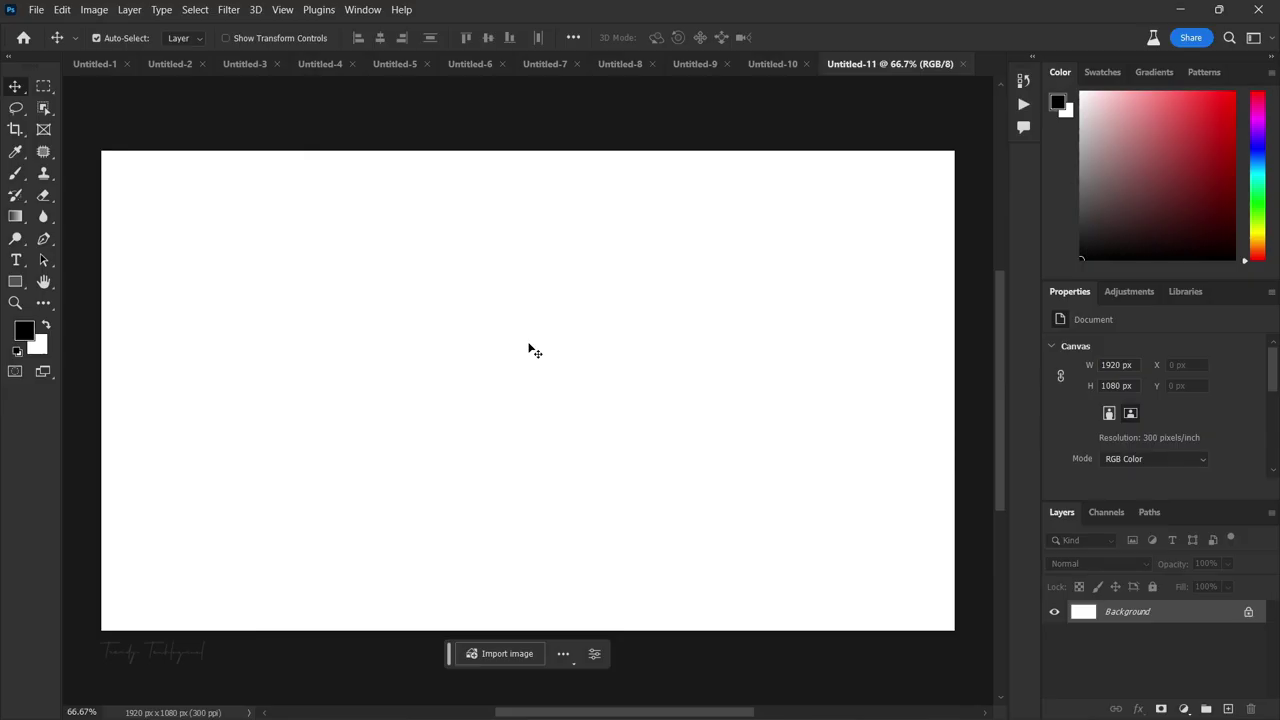
pyautogui.hotkey('ctrl', 'a')
pyautogui.click(381, 662)
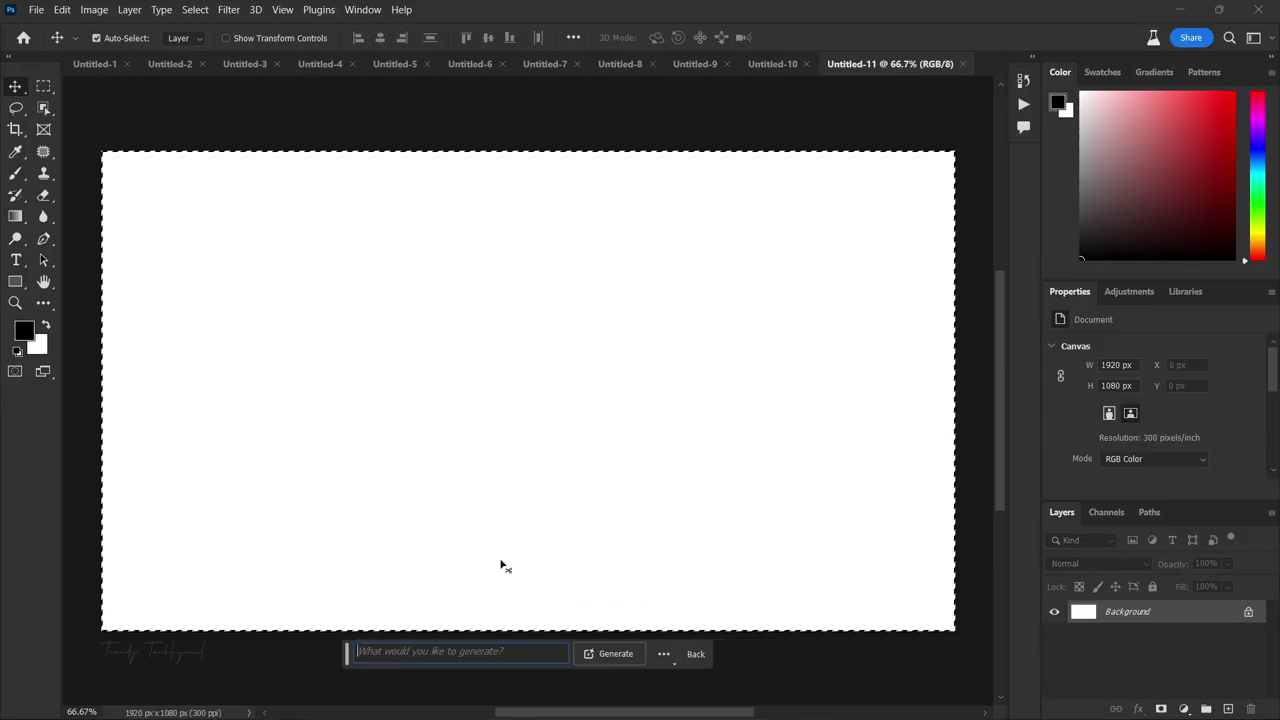
pyautogui.hotkey('ctrl', 'v')
# Step: Generate the data-fusion fill and step through to its third variation
pyautogui.click(605, 654)
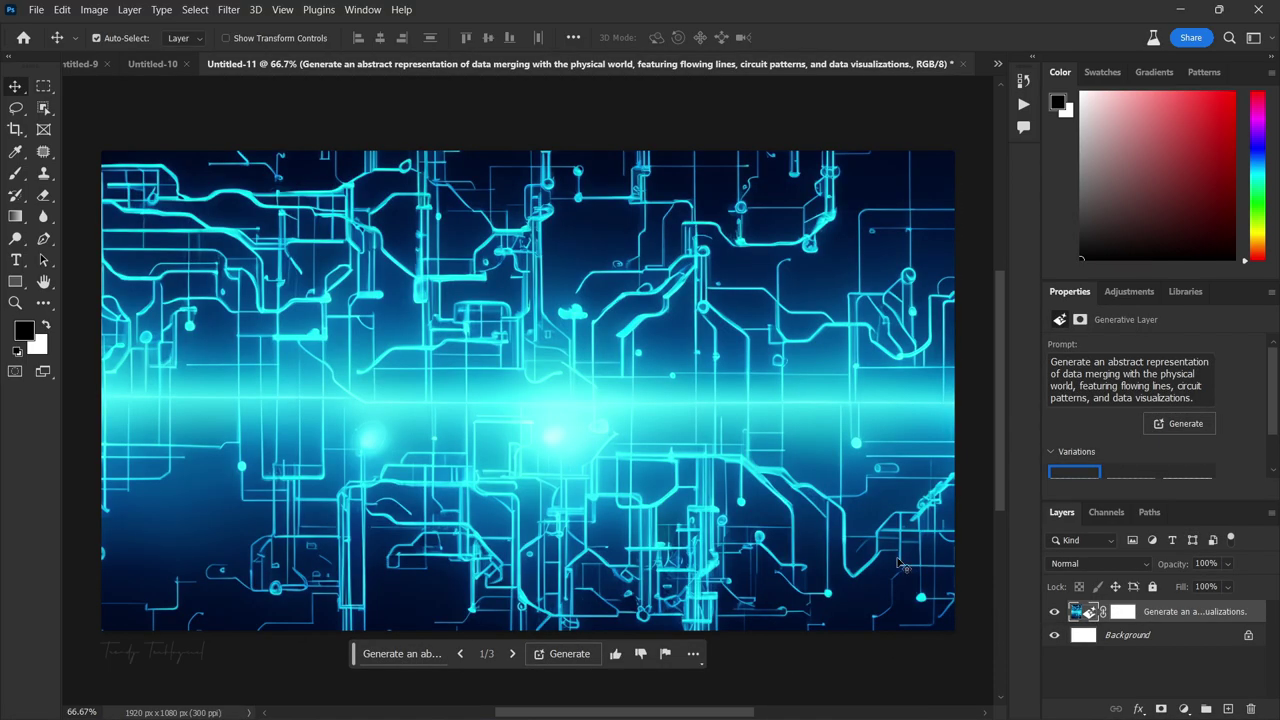
pyautogui.click(1124, 446)
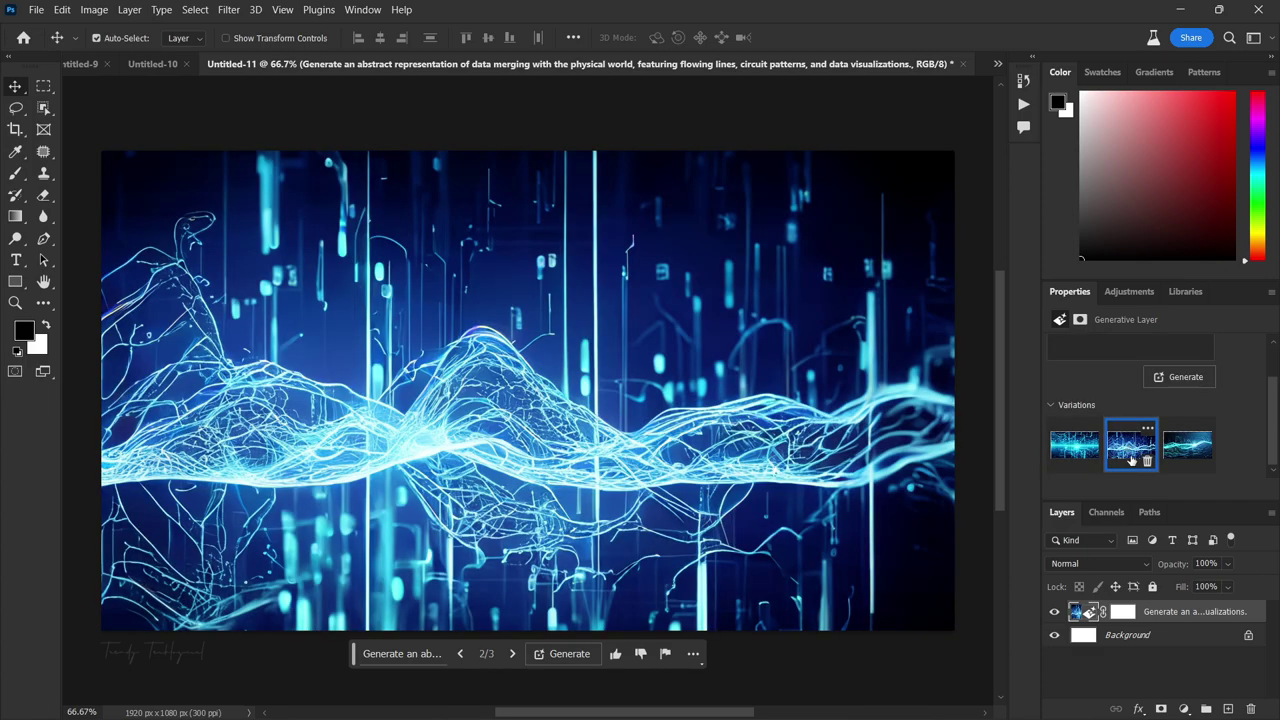
pyautogui.click(1182, 448)
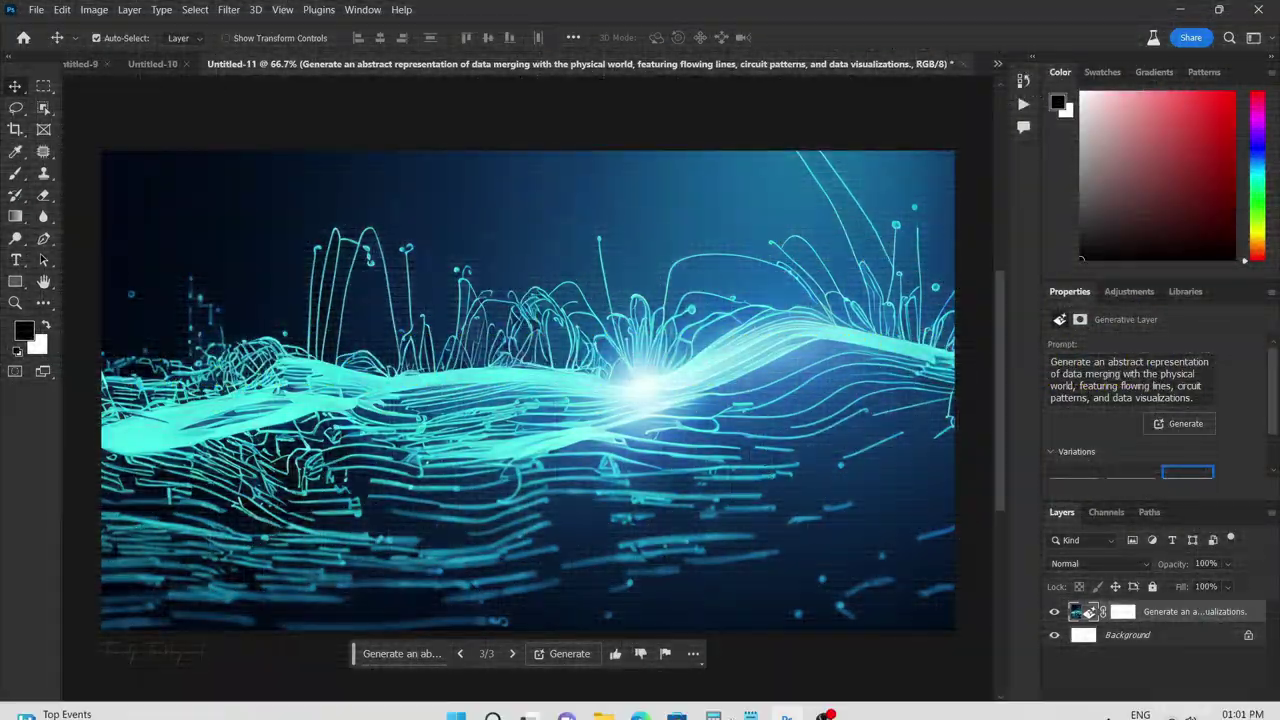
# Step: Paste the Candy-Colored Steampunk Contraption prompt 12 into Generative Fill over all of Untitled-12
pyautogui.click(750, 700)
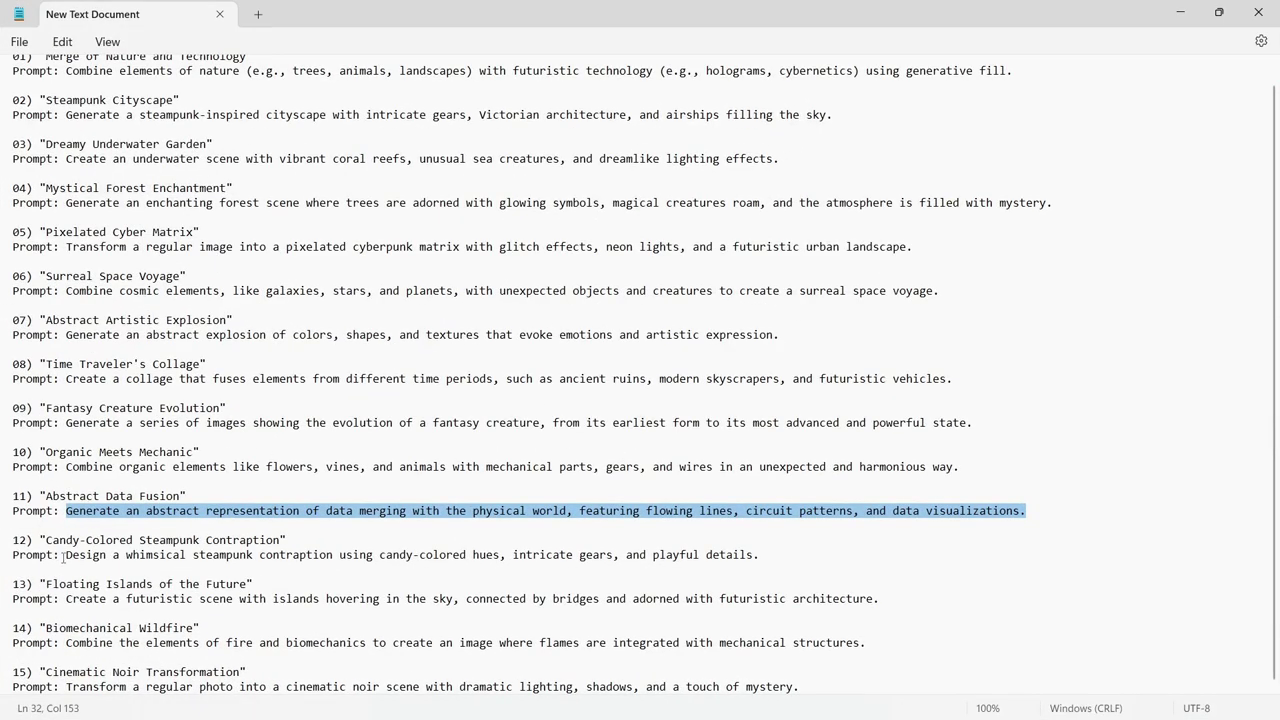
pyautogui.moveTo(66, 555); pyautogui.dragTo(761, 557)
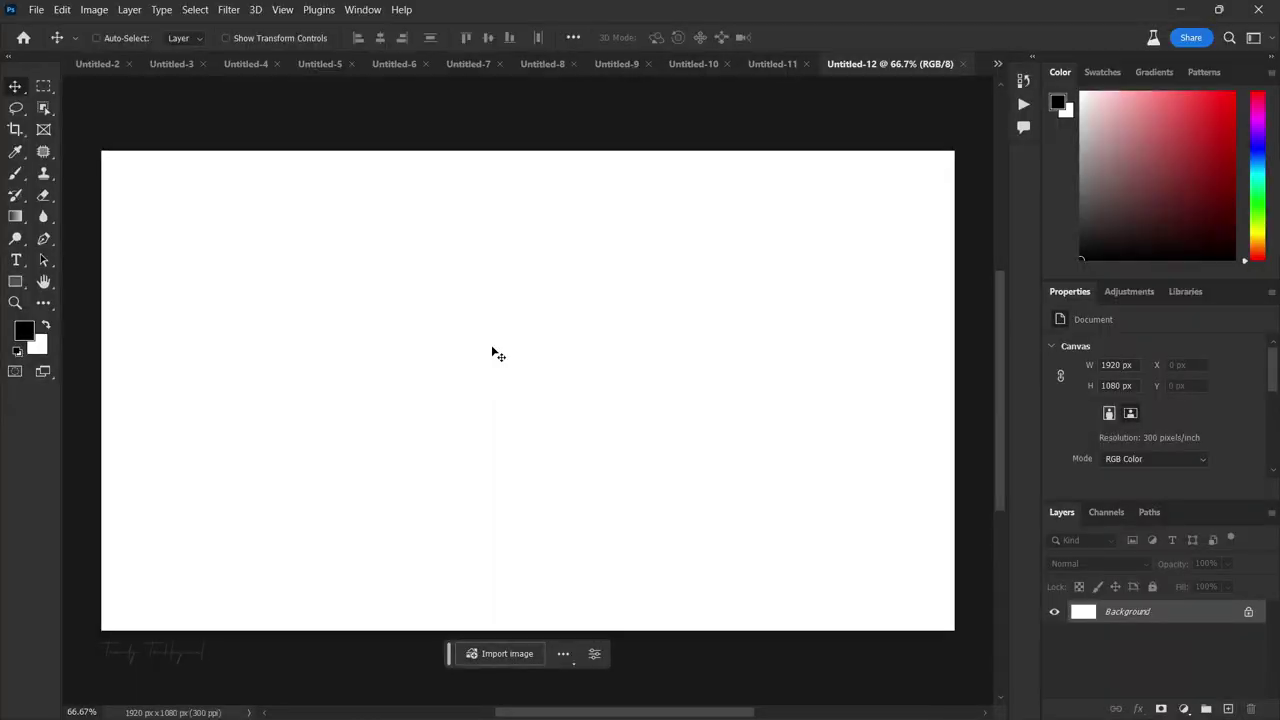
pyautogui.hotkey('ctrl', 'a')
pyautogui.click(430, 654)
pyautogui.hotkey('ctrl', 'v')
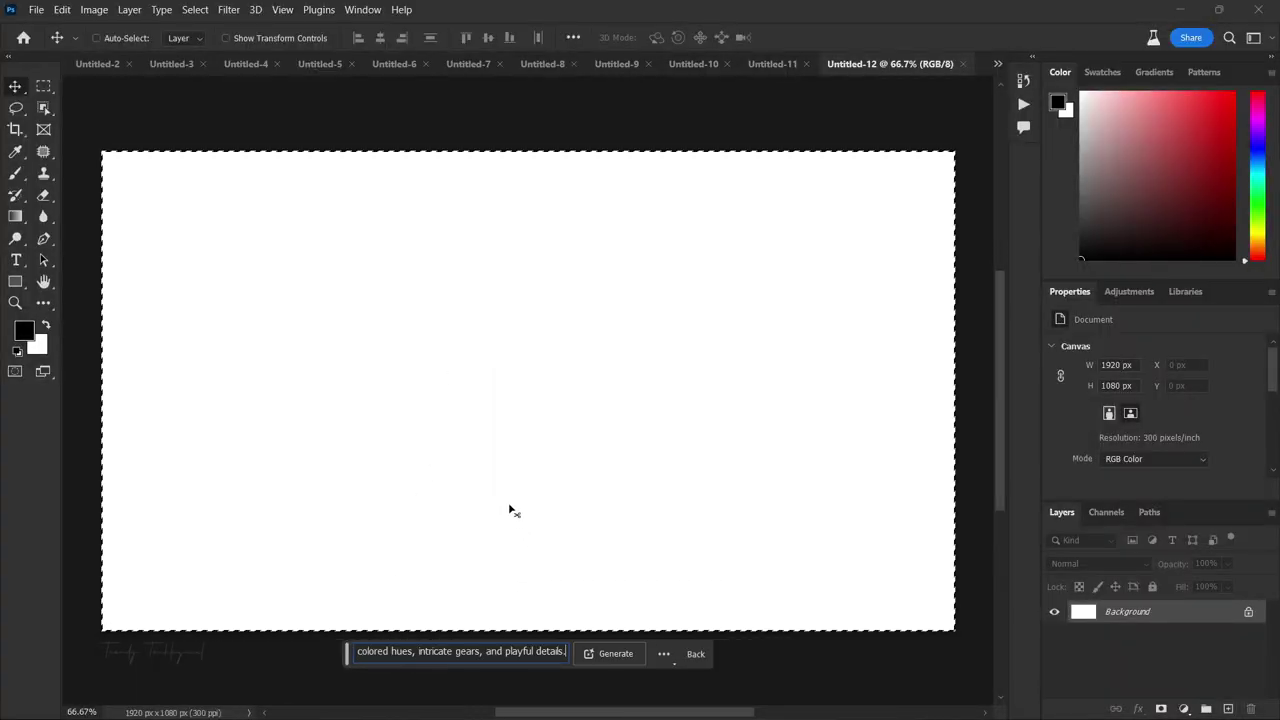
# Step: Generate the steampunk fill and step through to its third variation
pyautogui.click(608, 653)
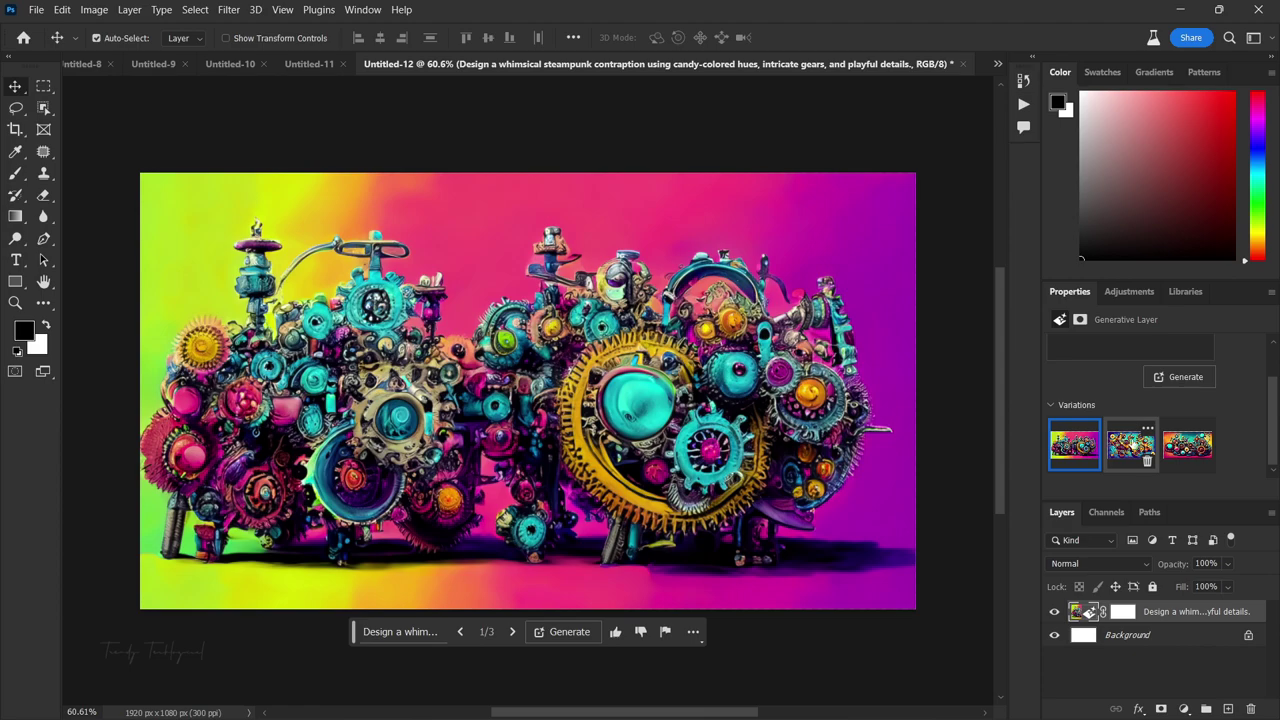
pyautogui.click(1125, 445)
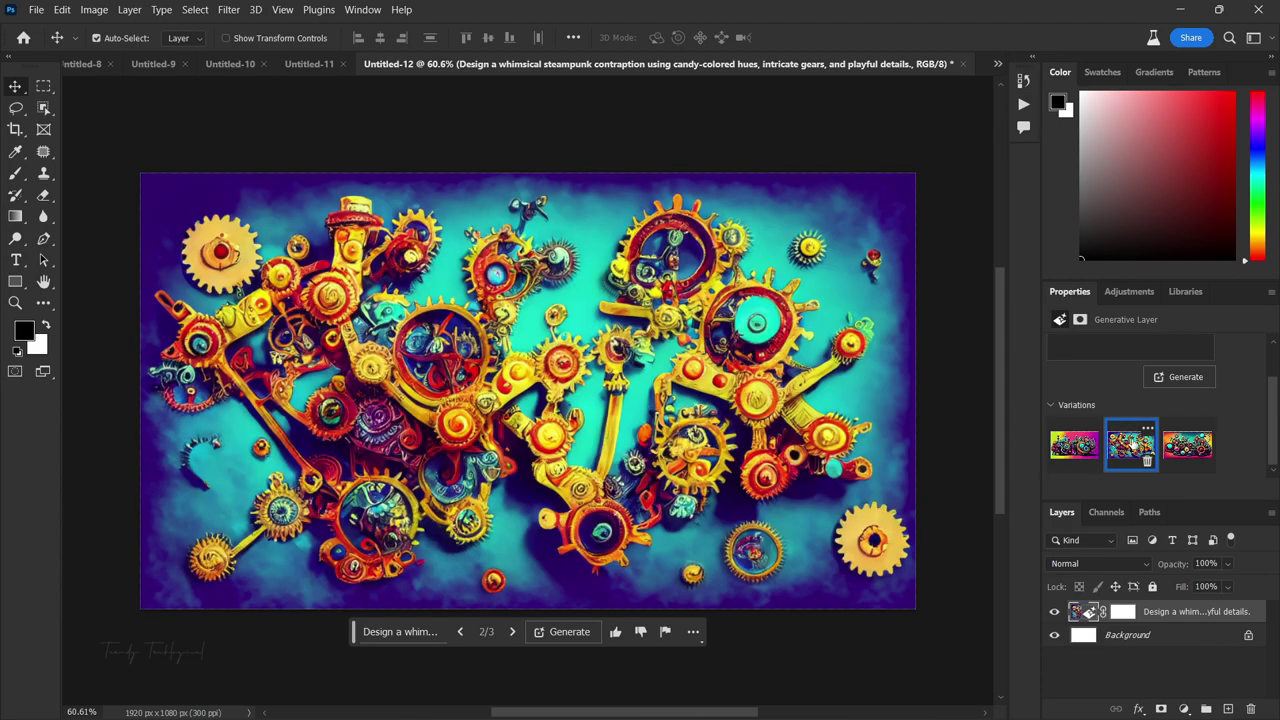
pyautogui.click(1180, 445)
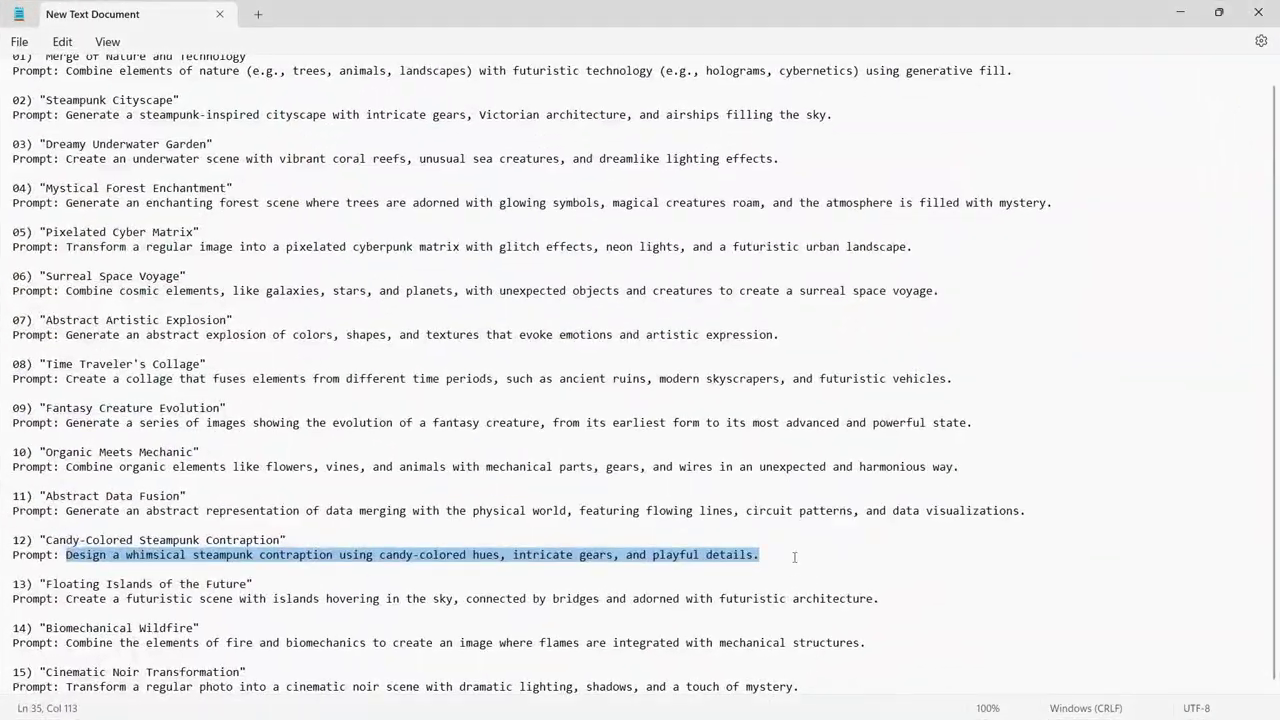
# Step: Paste the Floating Islands of the Future prompt 13 into Generative Fill over all of Untitled-13
pyautogui.moveTo(67, 598); pyautogui.dragTo(876, 601)
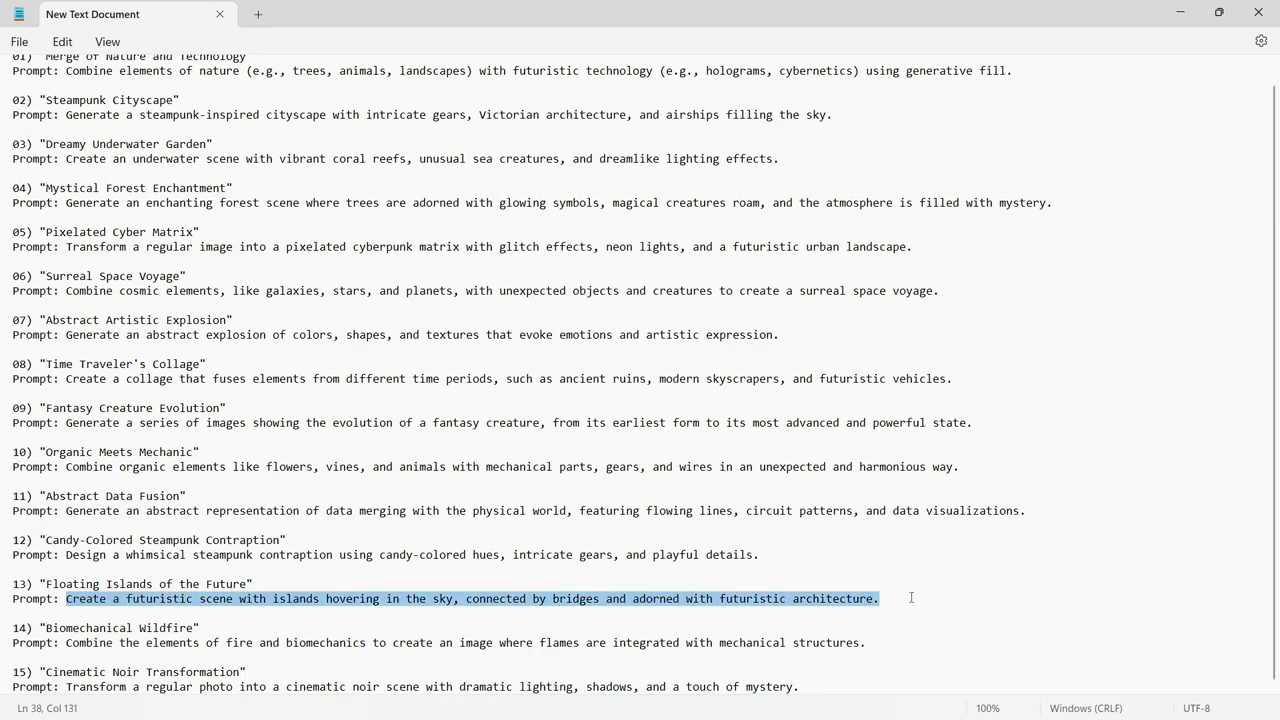
pyautogui.hotkey('ctrl', 'a')
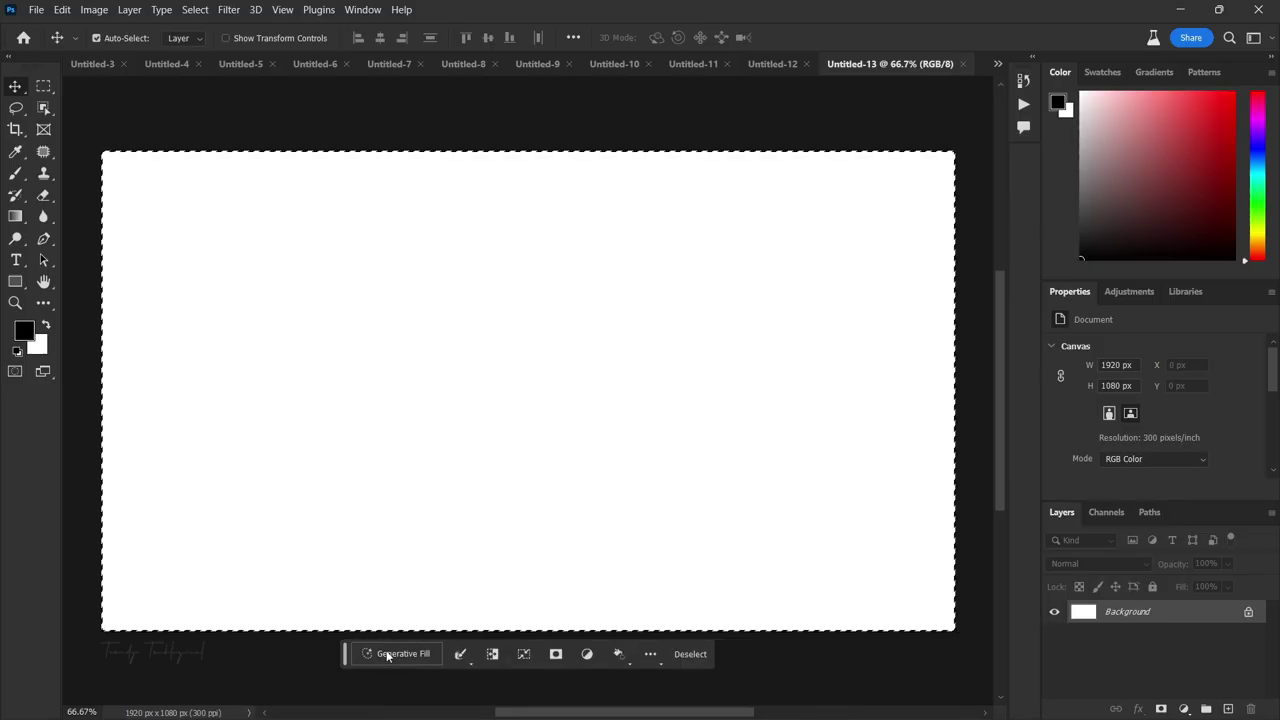
pyautogui.click(387, 655)
pyautogui.hotkey('ctrl', 'v')
# Step: Generate the floating islands fill and settle on its third variation
pyautogui.click(610, 654)
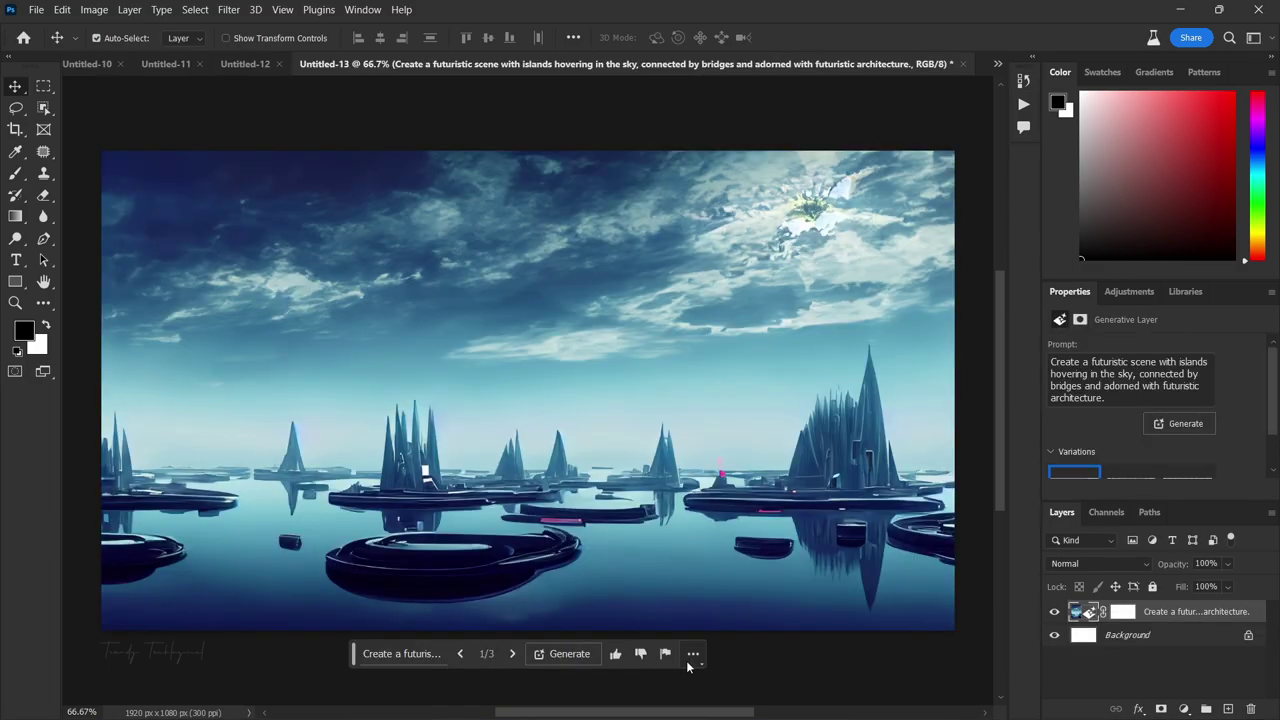
pyautogui.scroll(-1, 1139, 358)
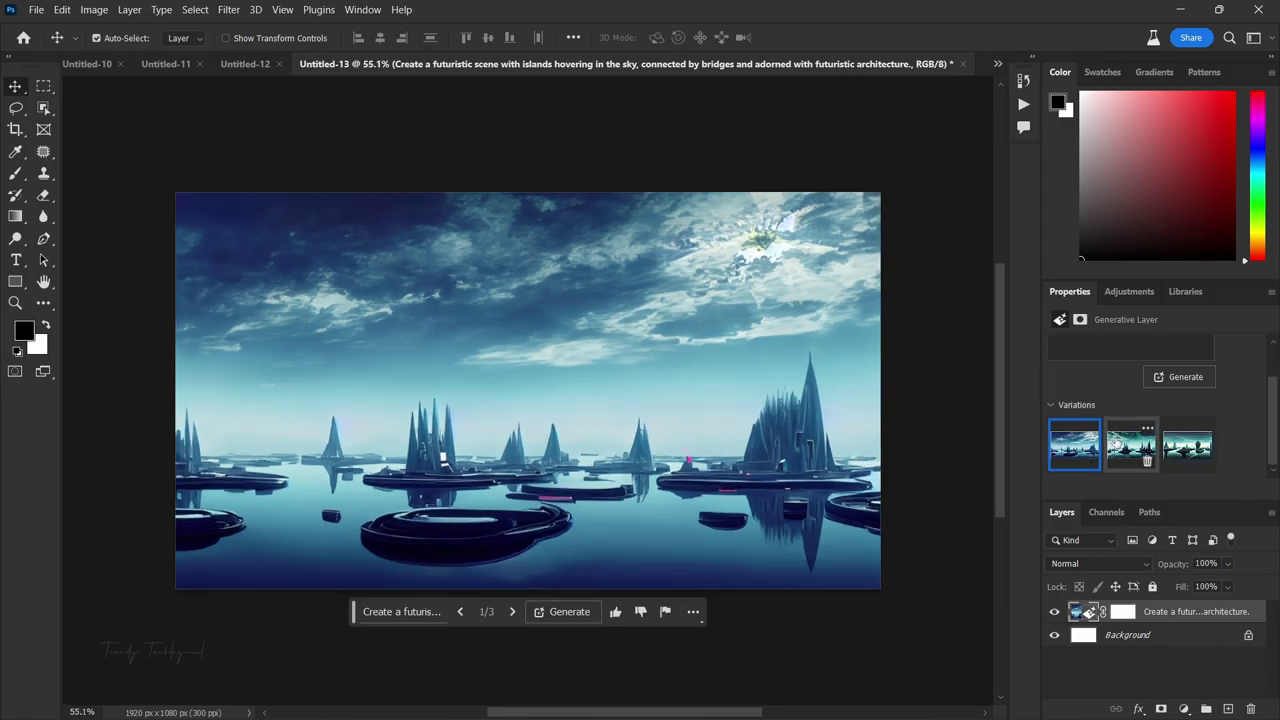
pyautogui.click(1115, 443)
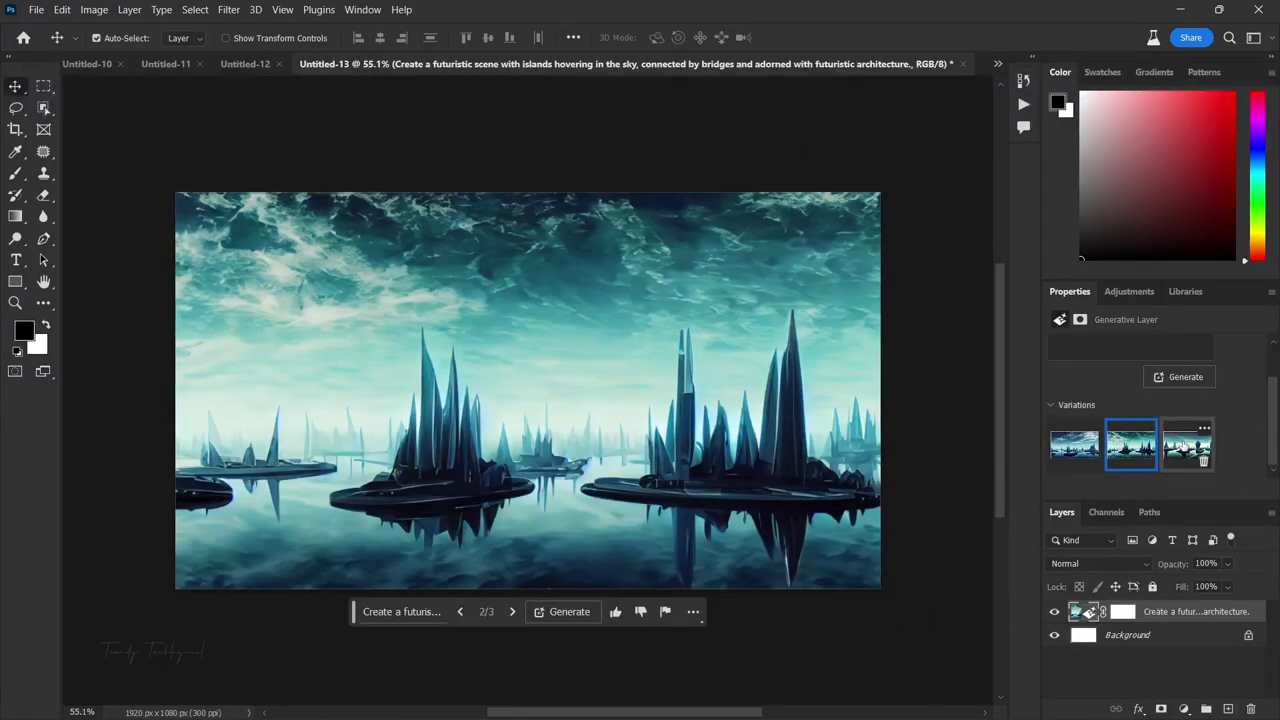
pyautogui.click(1180, 446)
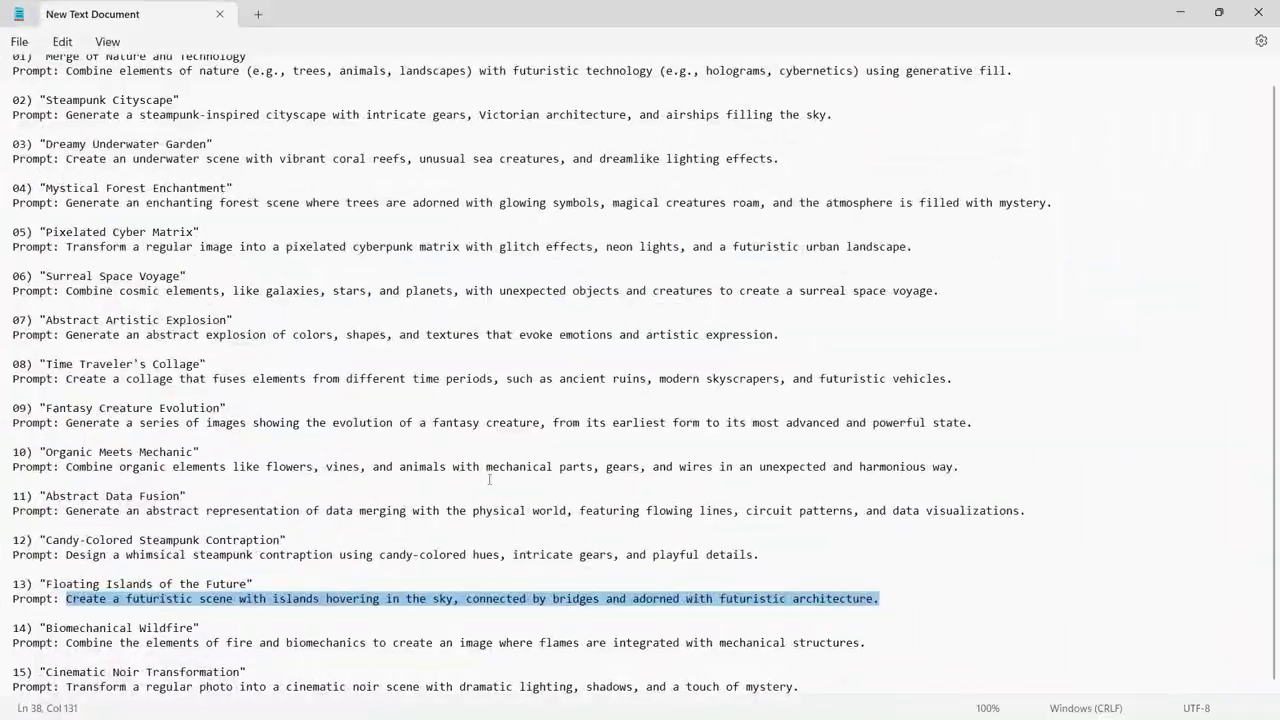
# Step: Paste the Biomechanical Wildfire prompt 14 into Generative Fill over all of Untitled-14
pyautogui.moveTo(66, 643); pyautogui.dragTo(878, 647)
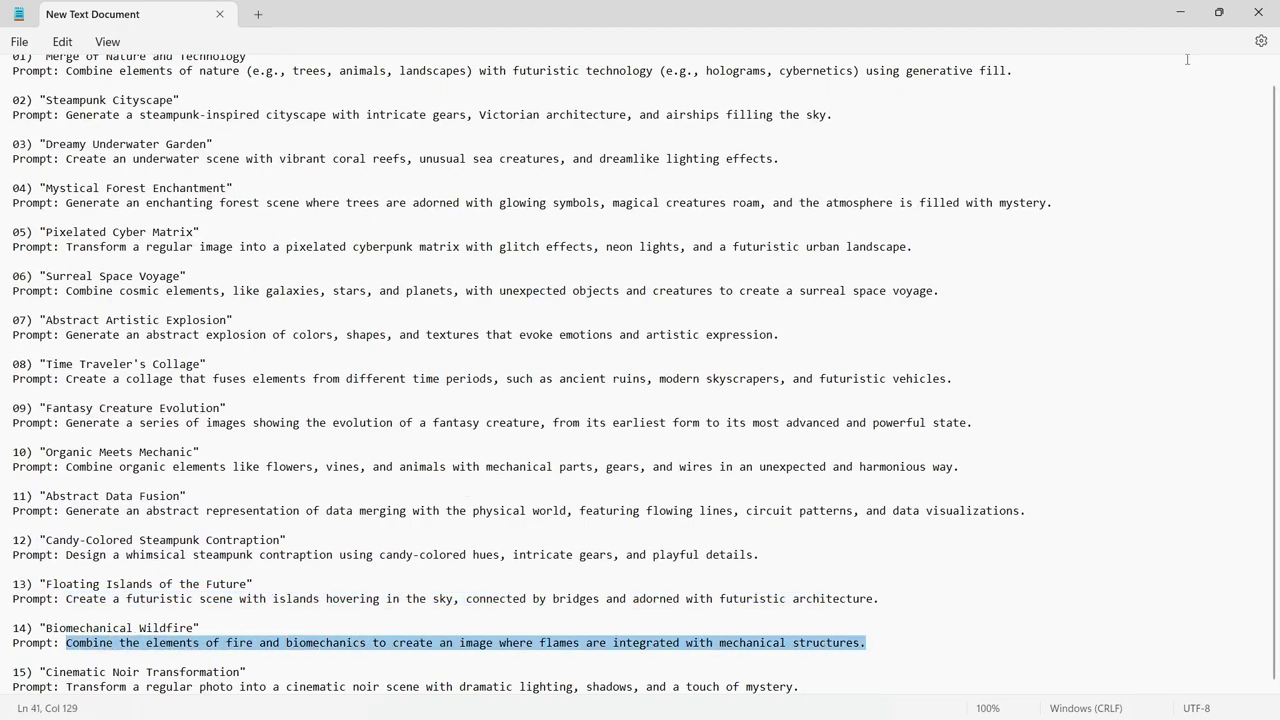
pyautogui.hotkey('alt', 'Tab')
pyautogui.hotkey('ctrl', 'a')
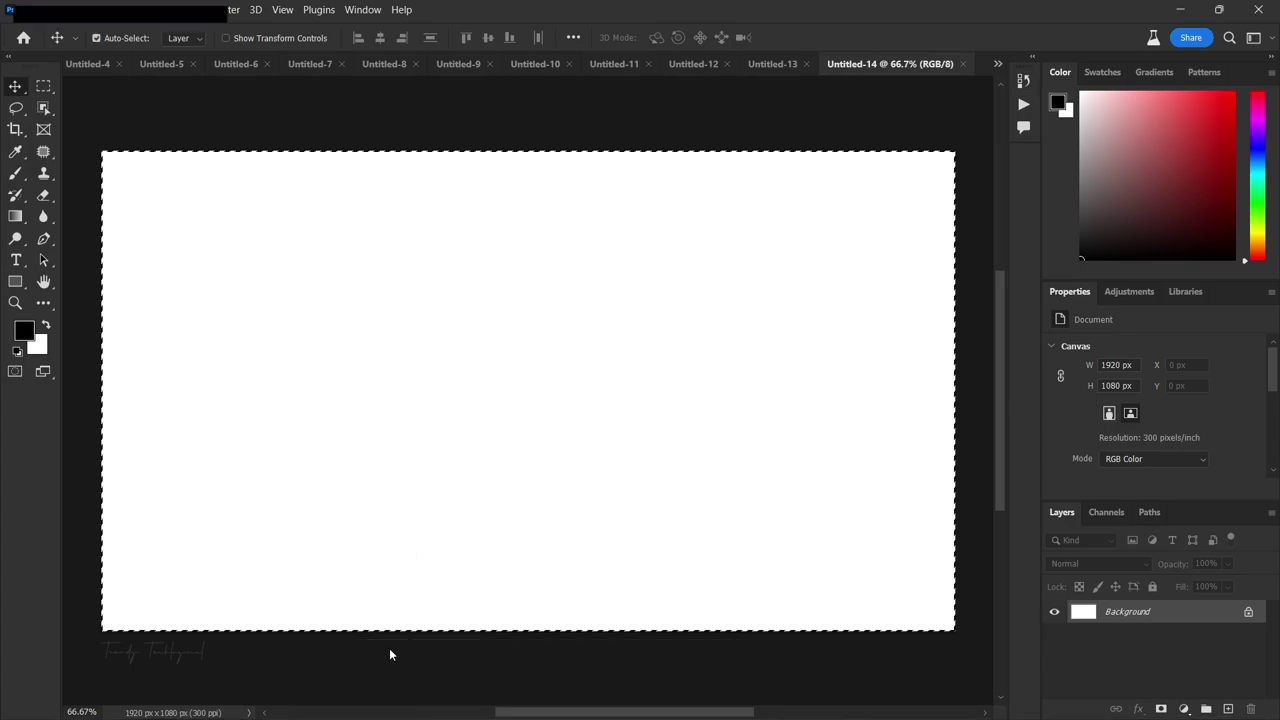
pyautogui.click(389, 654)
pyautogui.hotkey('ctrl', 'v')
# Step: Generate the wildfire fill and step through to its third variation
pyautogui.click(603, 651)
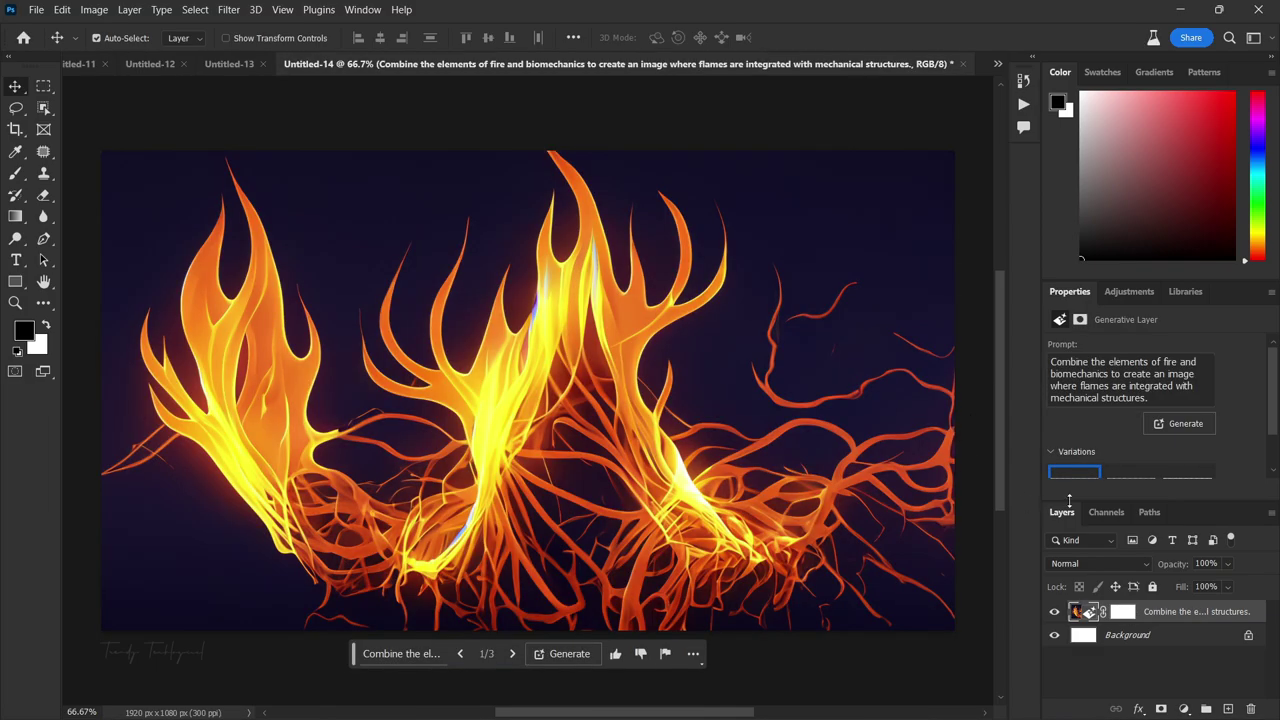
pyautogui.click(1119, 451)
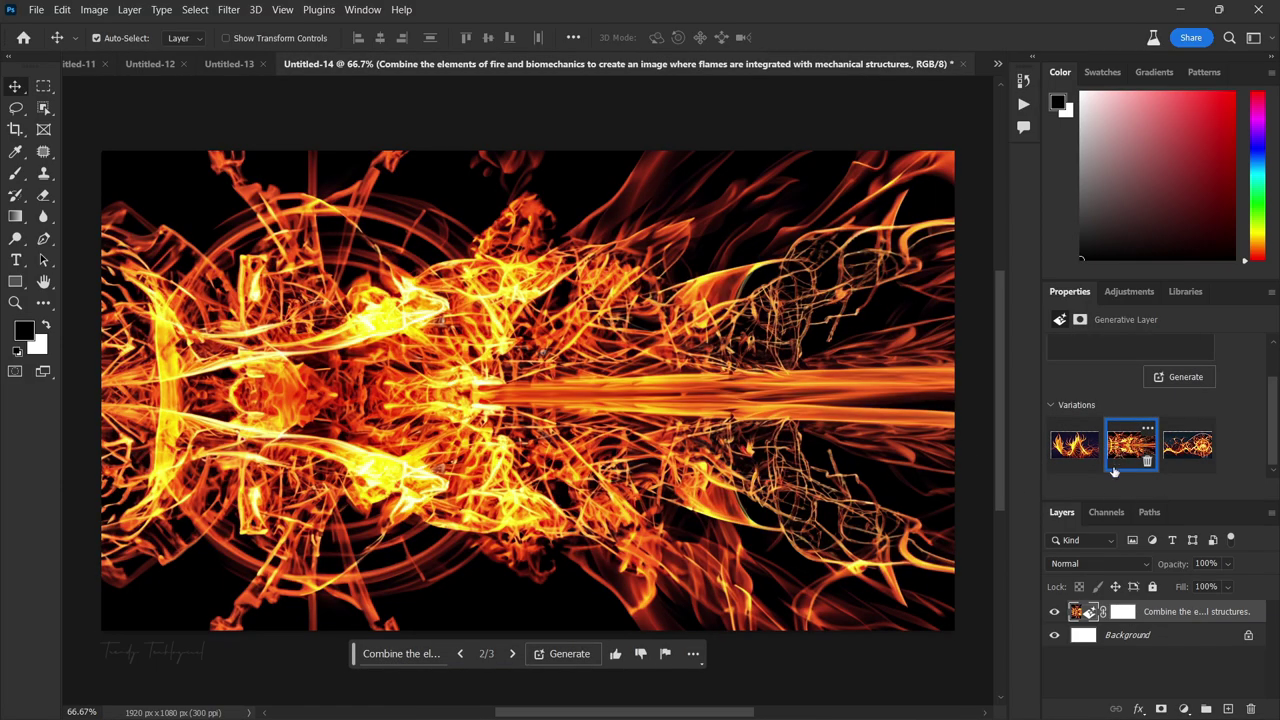
pyautogui.click(1180, 450)
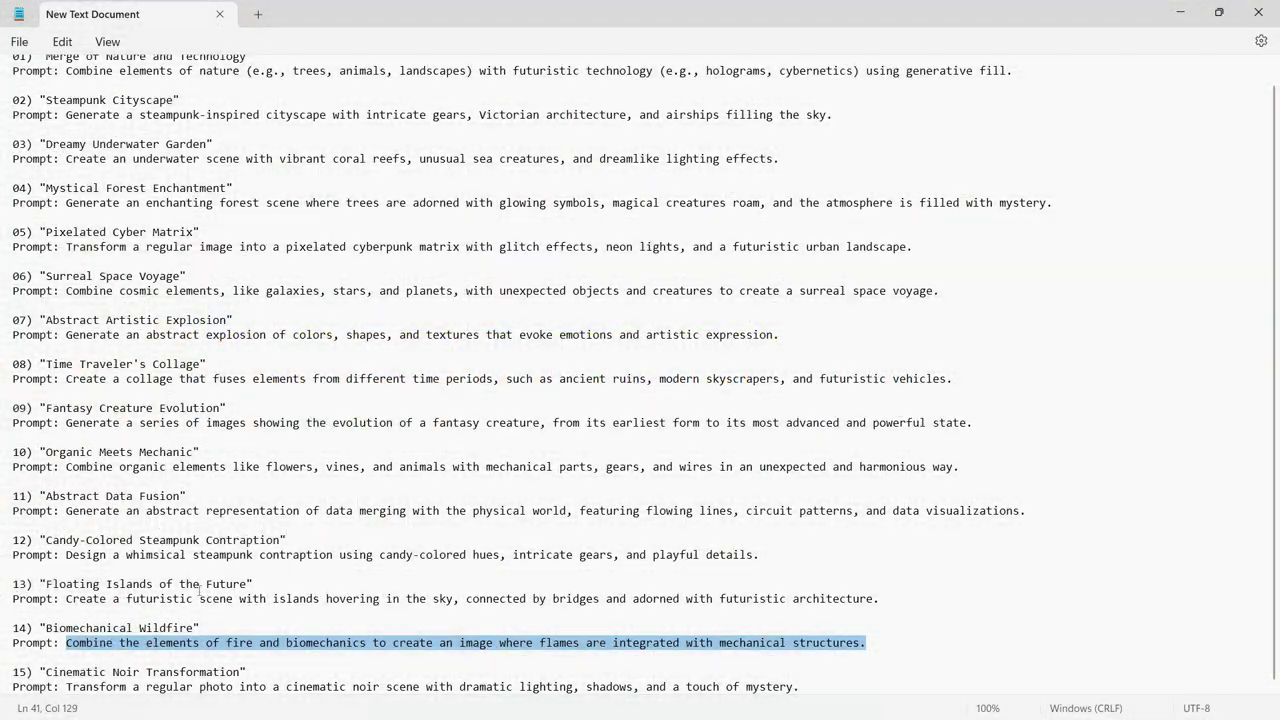
# Step: Paste the Cinematic Noir Transformation prompt 15 into Generative Fill over all of Untitled-15
pyautogui.moveTo(66, 686); pyautogui.dragTo(823, 689)
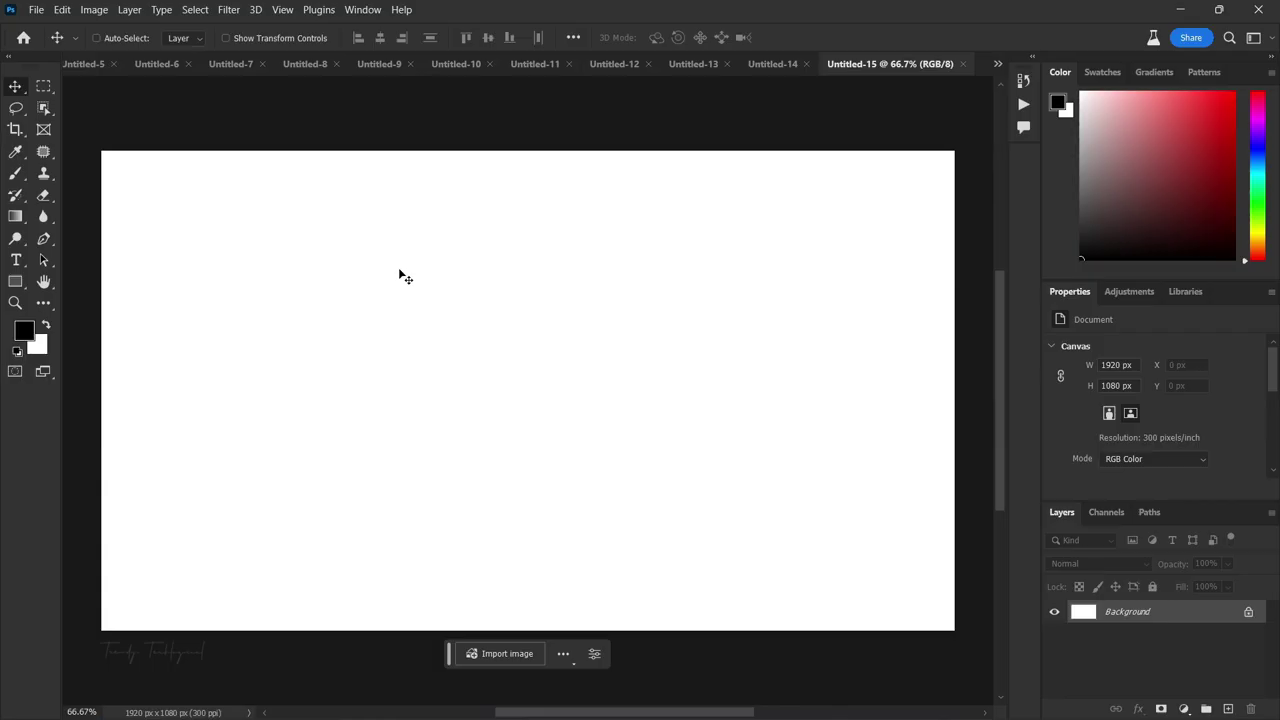
pyautogui.hotkey('ctrl', 'a')
pyautogui.click(423, 654)
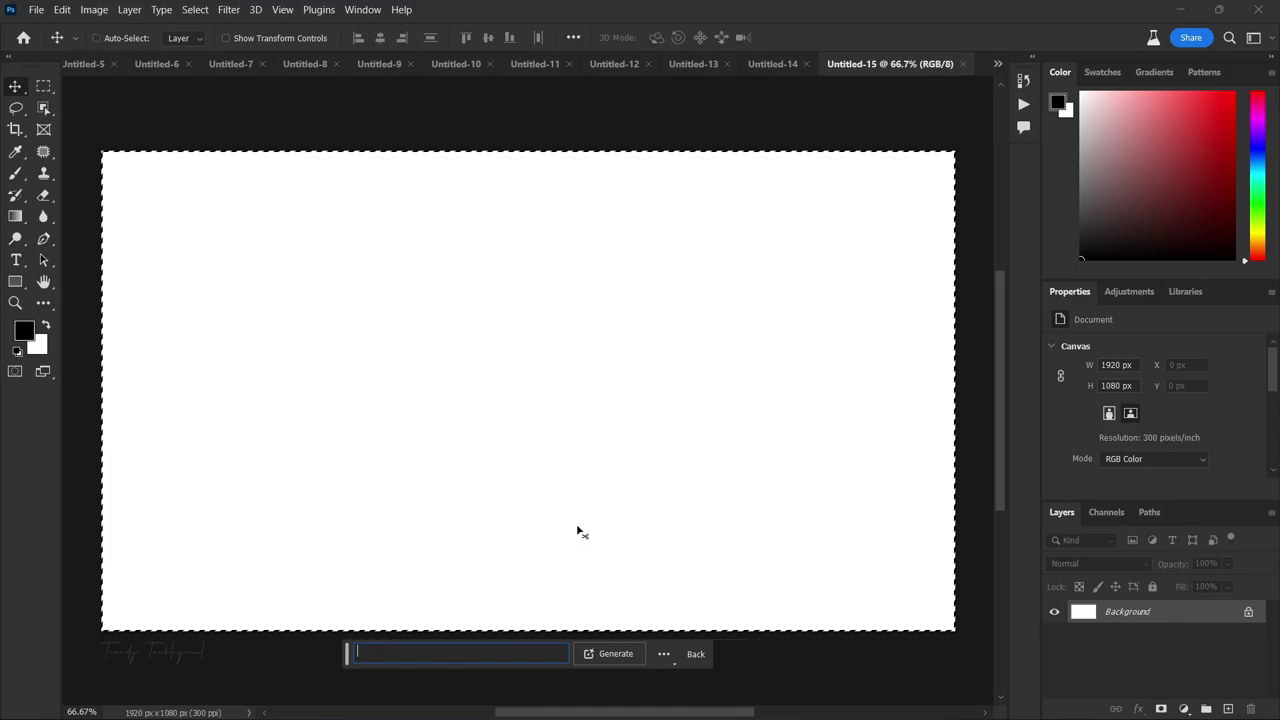
pyautogui.hotkey('ctrl', 'v')
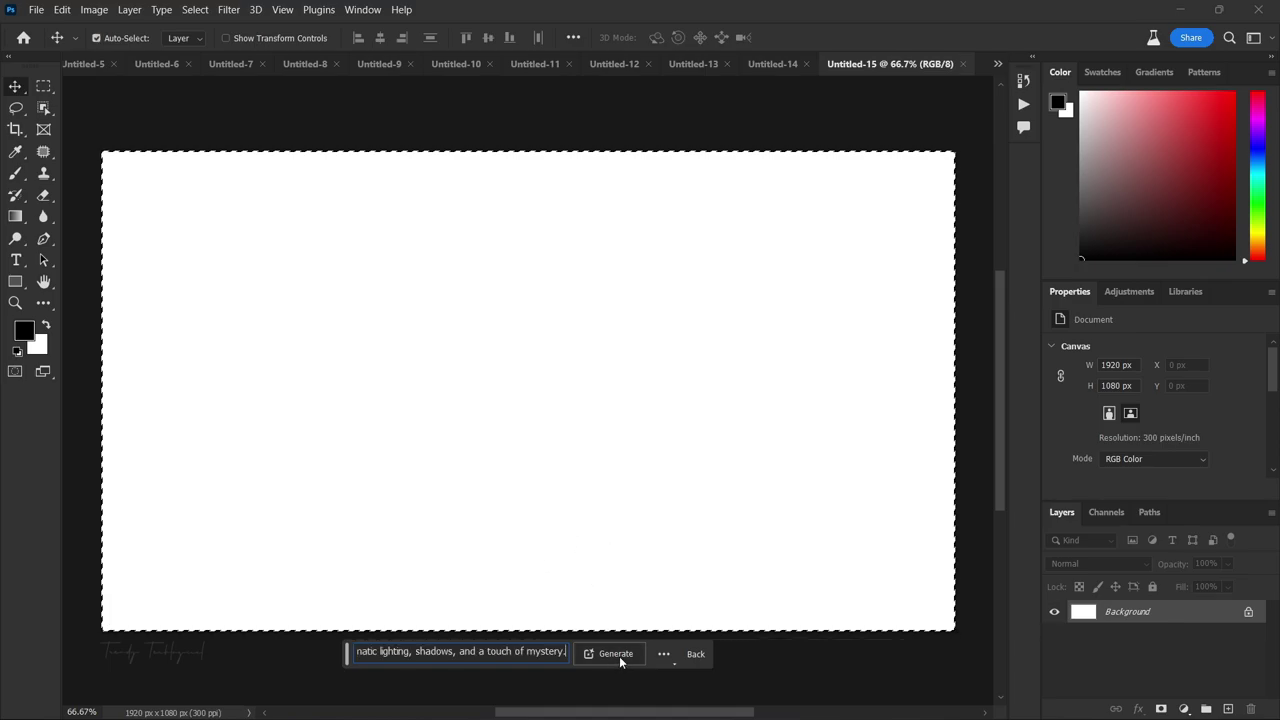
# Step: Generate the noir fill and pick the third, blue curtain-and-chair variation
pyautogui.click(619, 656)
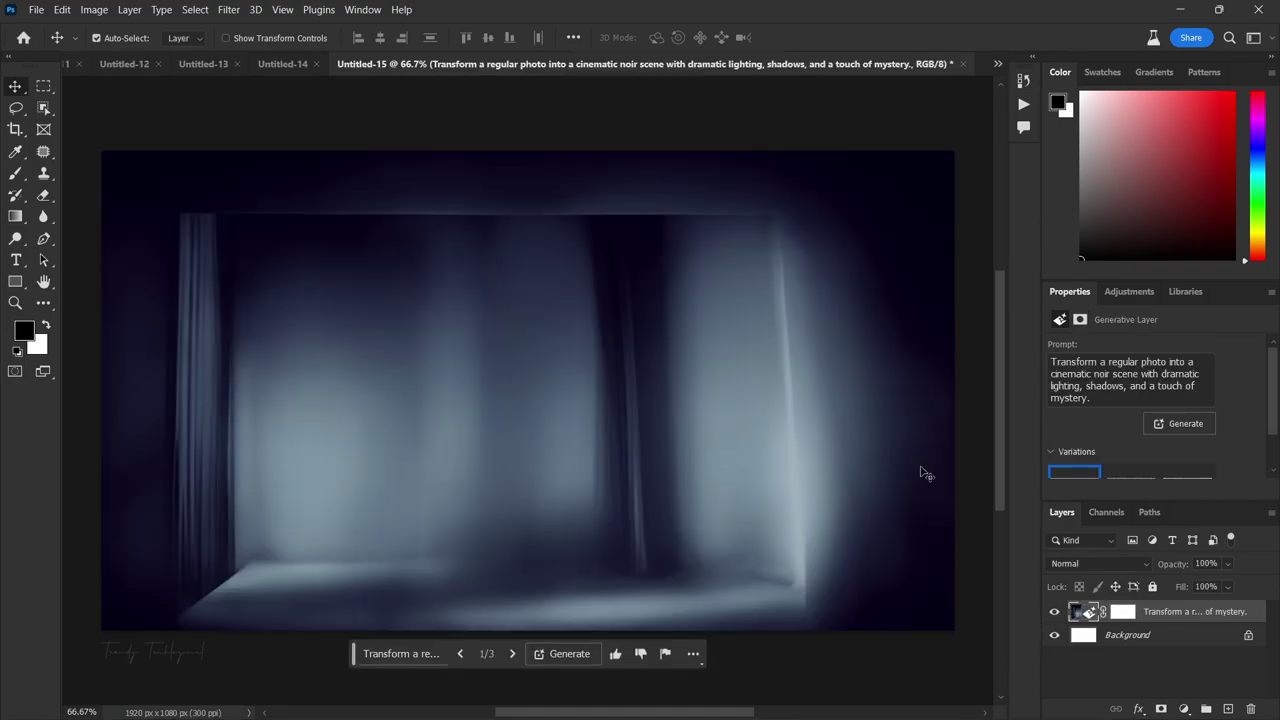
pyautogui.click(1123, 444)
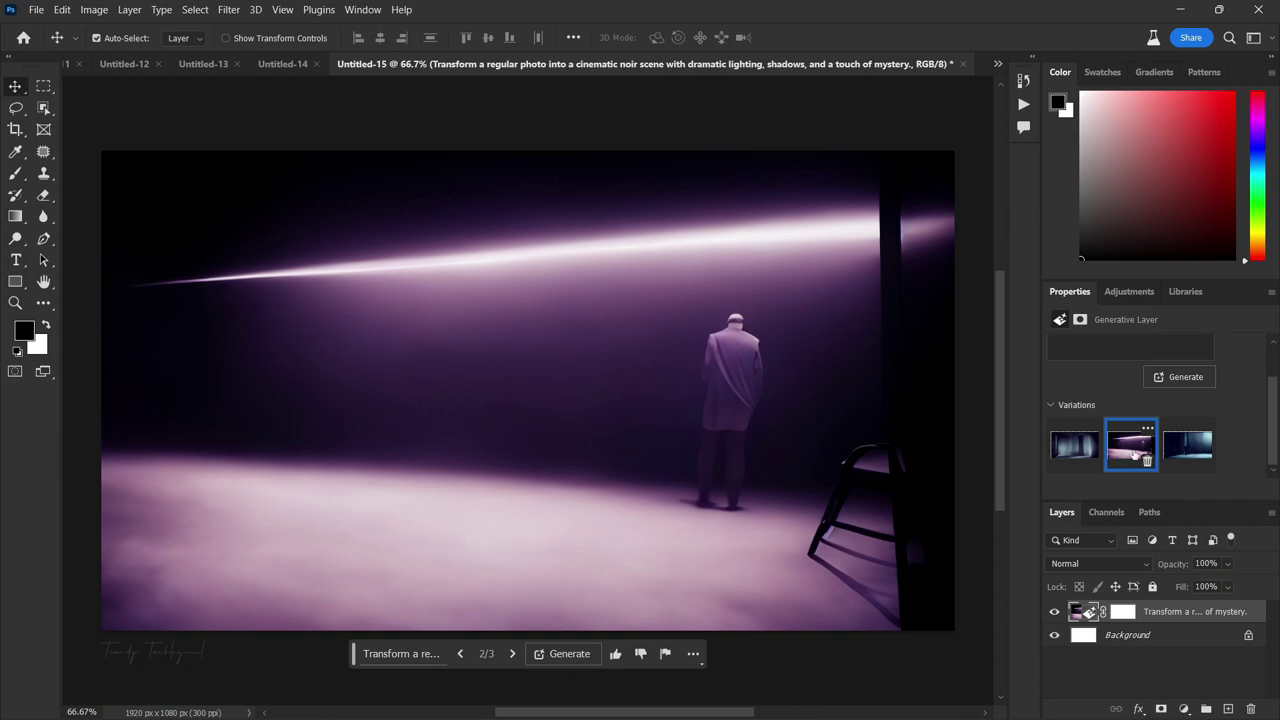
pyautogui.click(1180, 450)
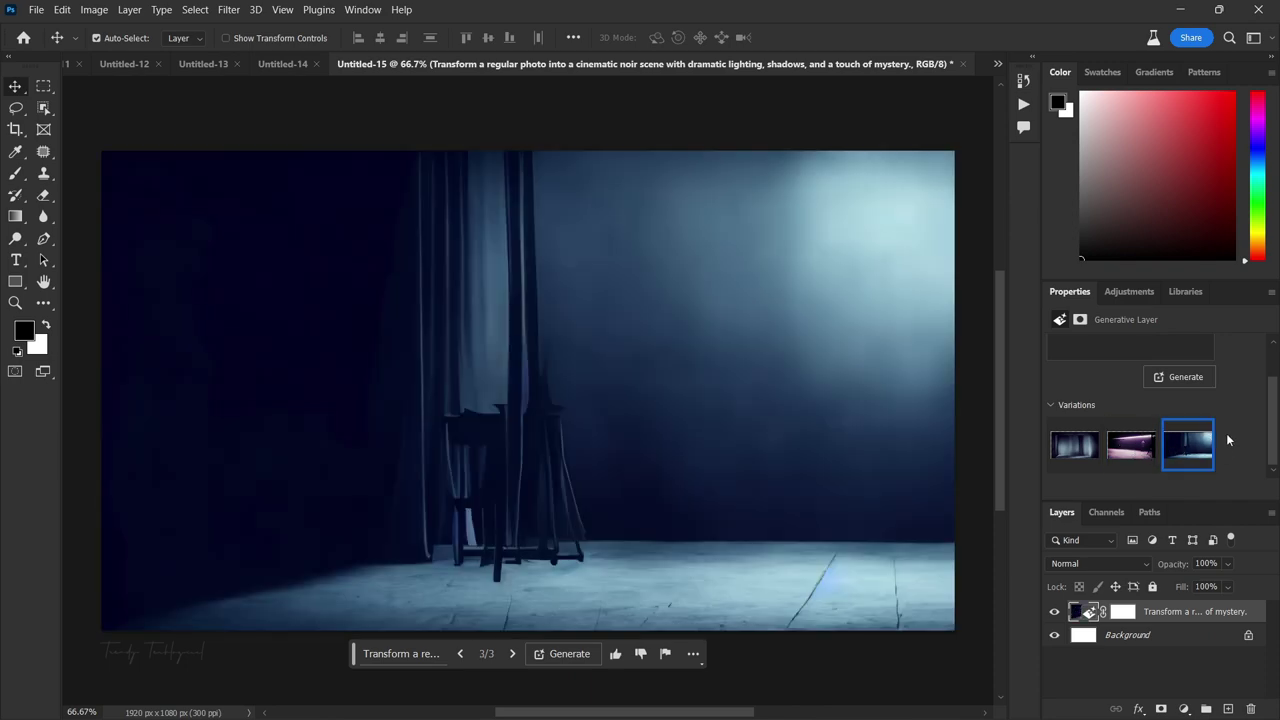